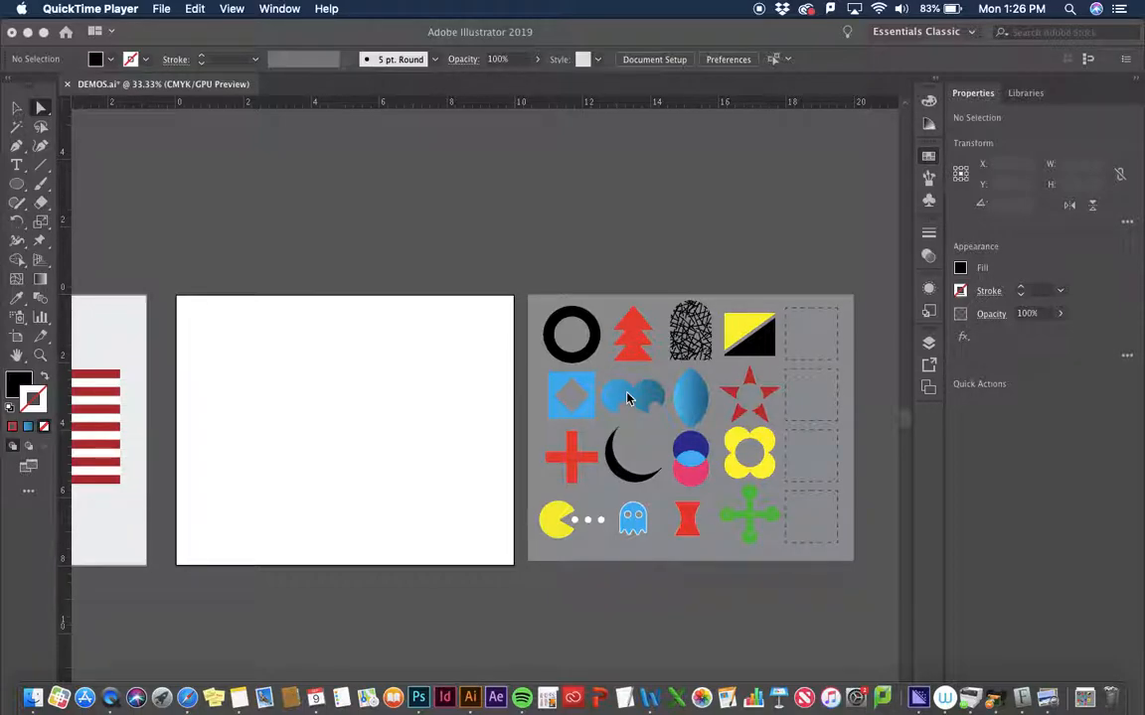
# Step: Show the Swatches and Pathfinder panels beside the blank artboard
pyautogui.hscroll(-5, 439, 396)
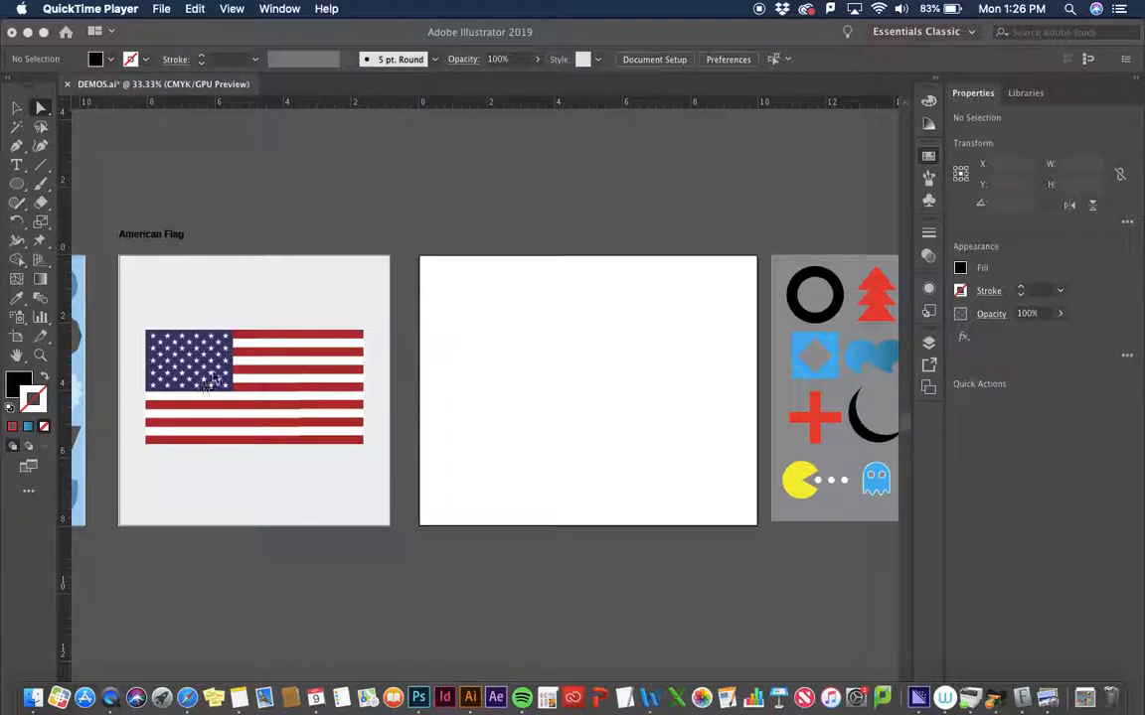
pyautogui.hscroll(-6, 297, 415)
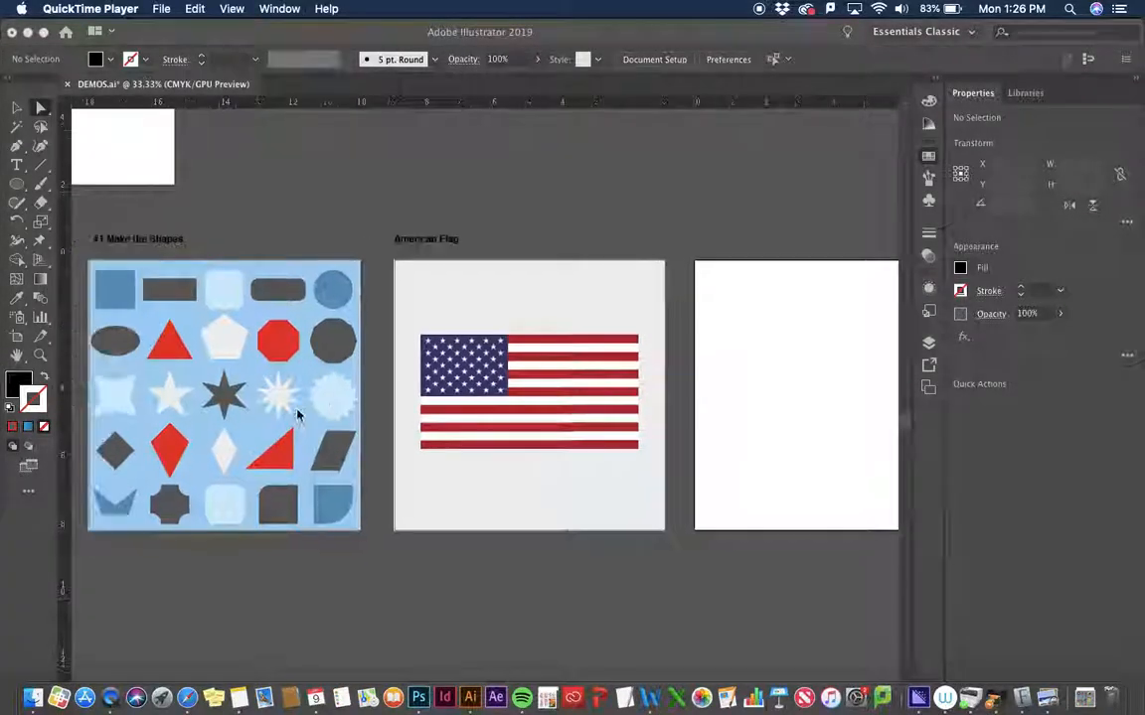
pyautogui.hscroll(10, 358, 368)
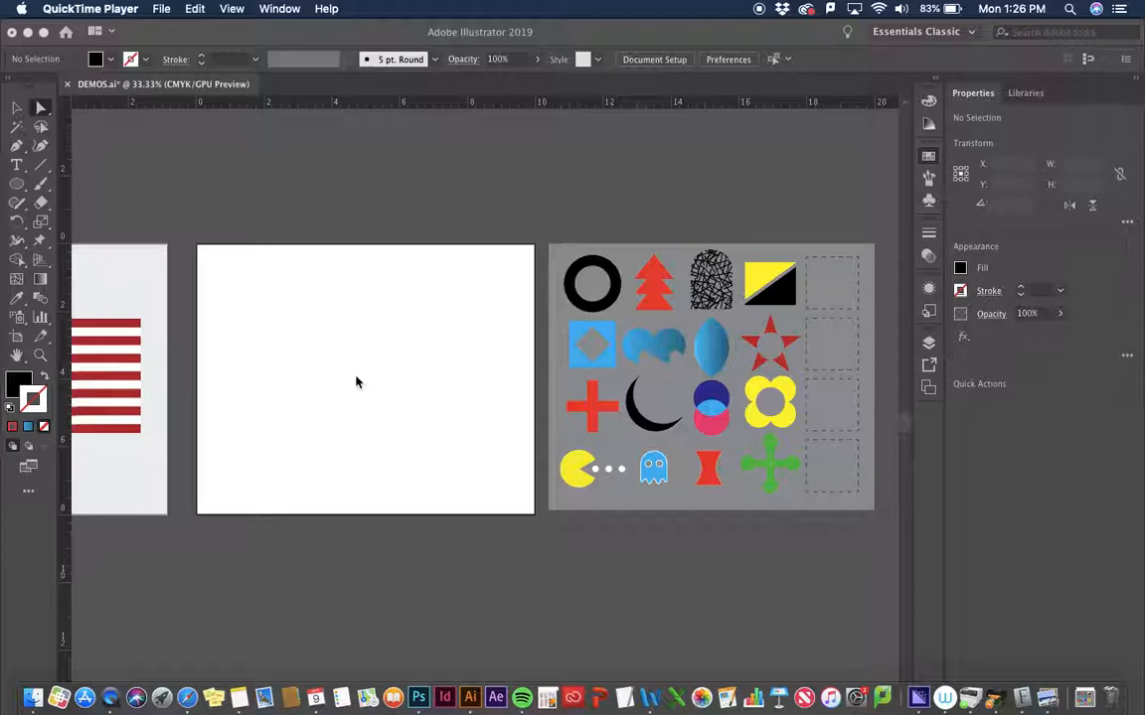
pyautogui.click(278, 8)
pyautogui.click(188, 154)
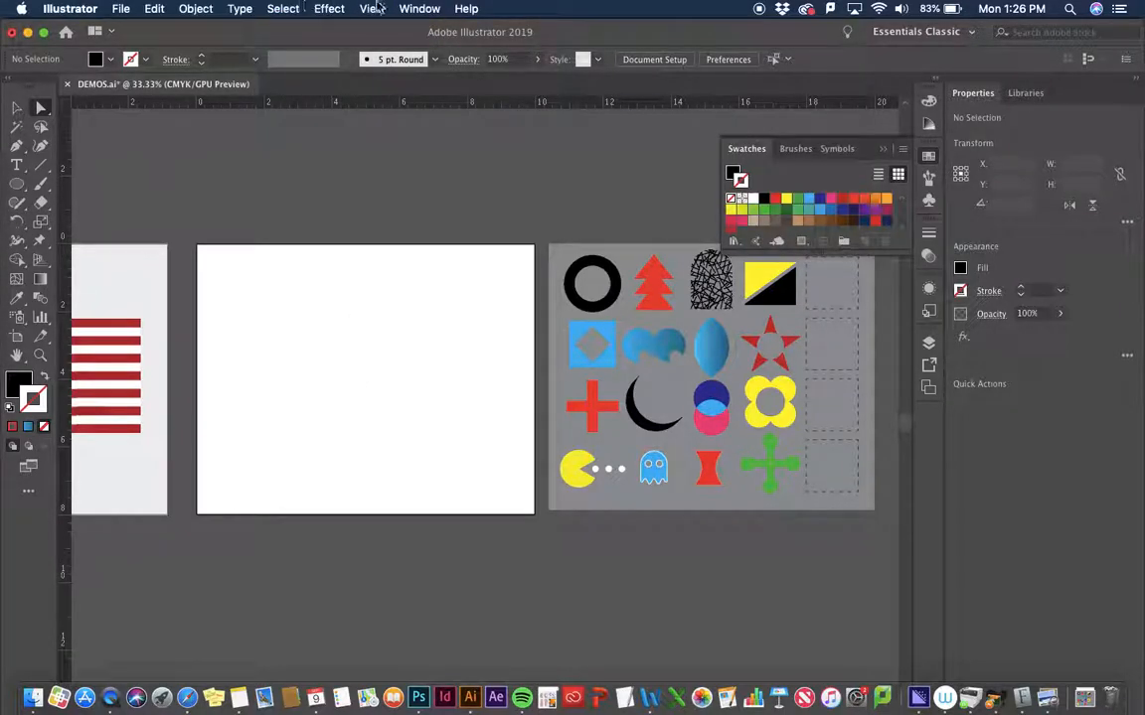
pyautogui.click(419, 8)
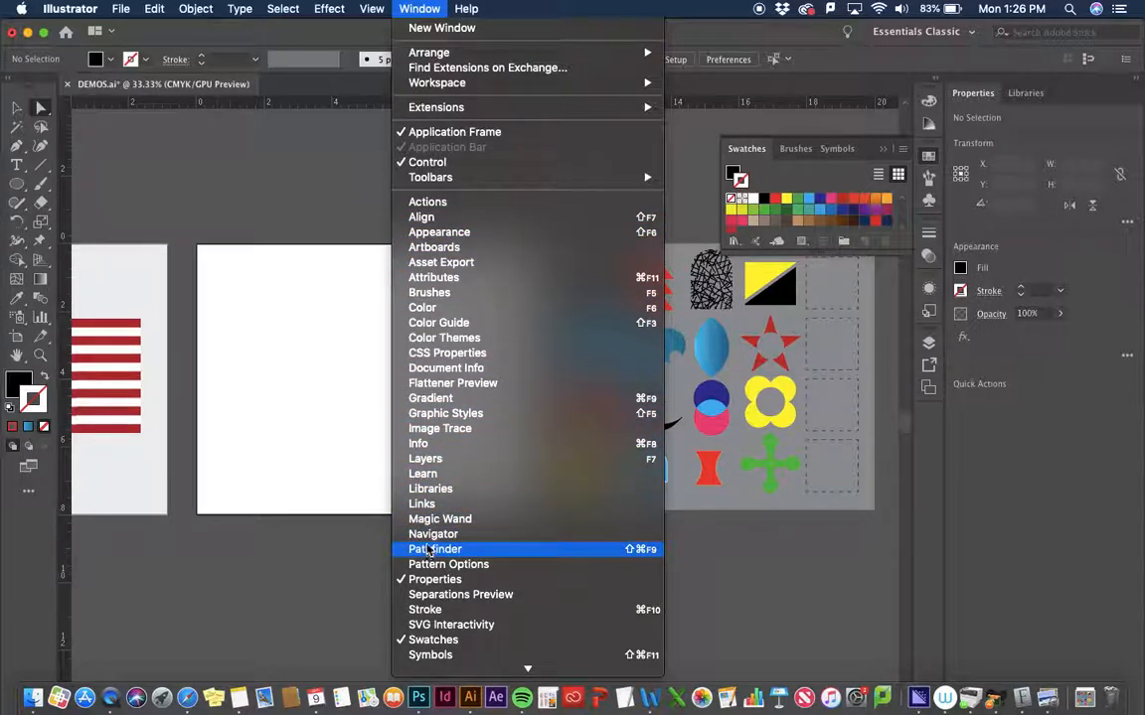
pyautogui.click(432, 549)
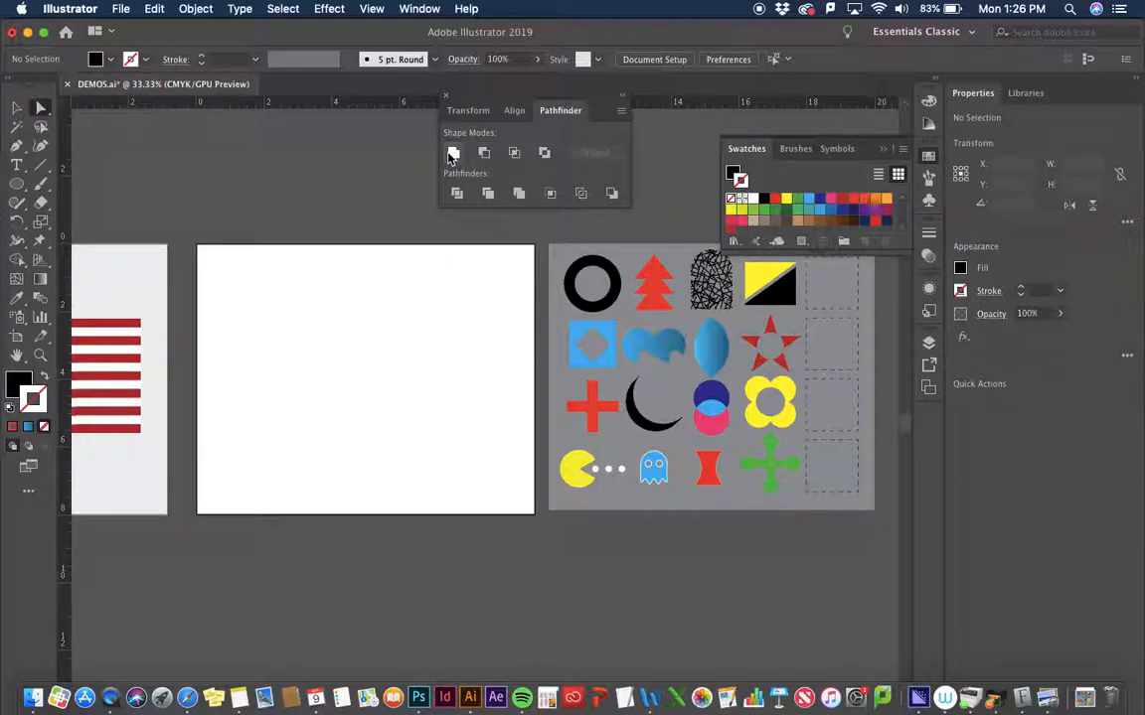
# Step: Draw two overlapping black circles, about 3.2 in and 2.4 in wide, at the blank artboard's upper edge
pyautogui.click(16, 186)
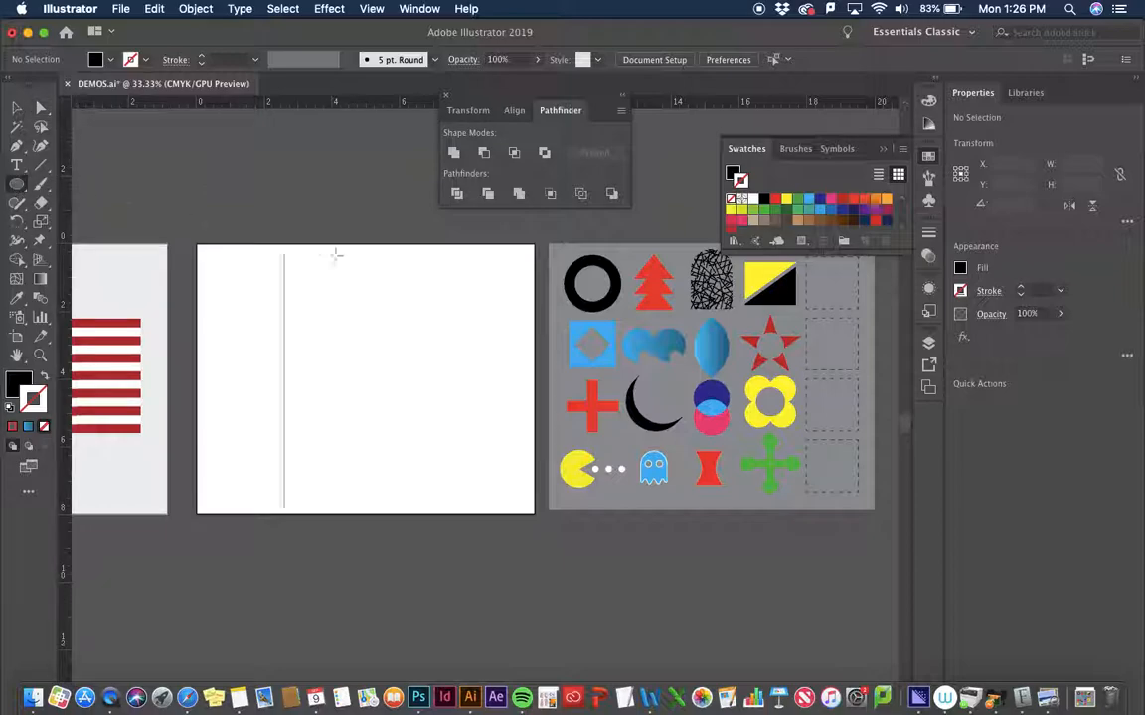
pyautogui.moveTo(258, 197)
pyautogui.mouseDown()
pyautogui.moveTo(353, 305)
pyautogui.moveTo(297, 255)
pyautogui.mouseUp()
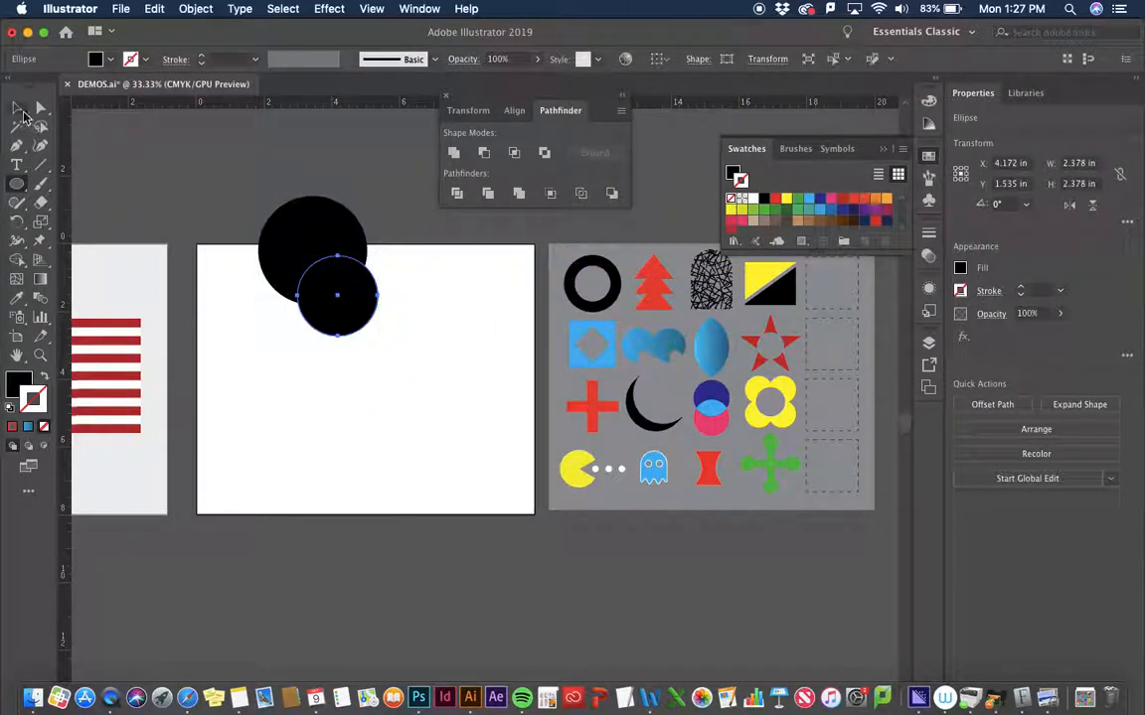
# Step: Unite the two overlapping circles into a single shape with Pathfinder, and undo the operation
pyautogui.click(16, 107)
pyautogui.click(324, 342)
pyautogui.moveTo(396, 332); pyautogui.dragTo(301, 251)
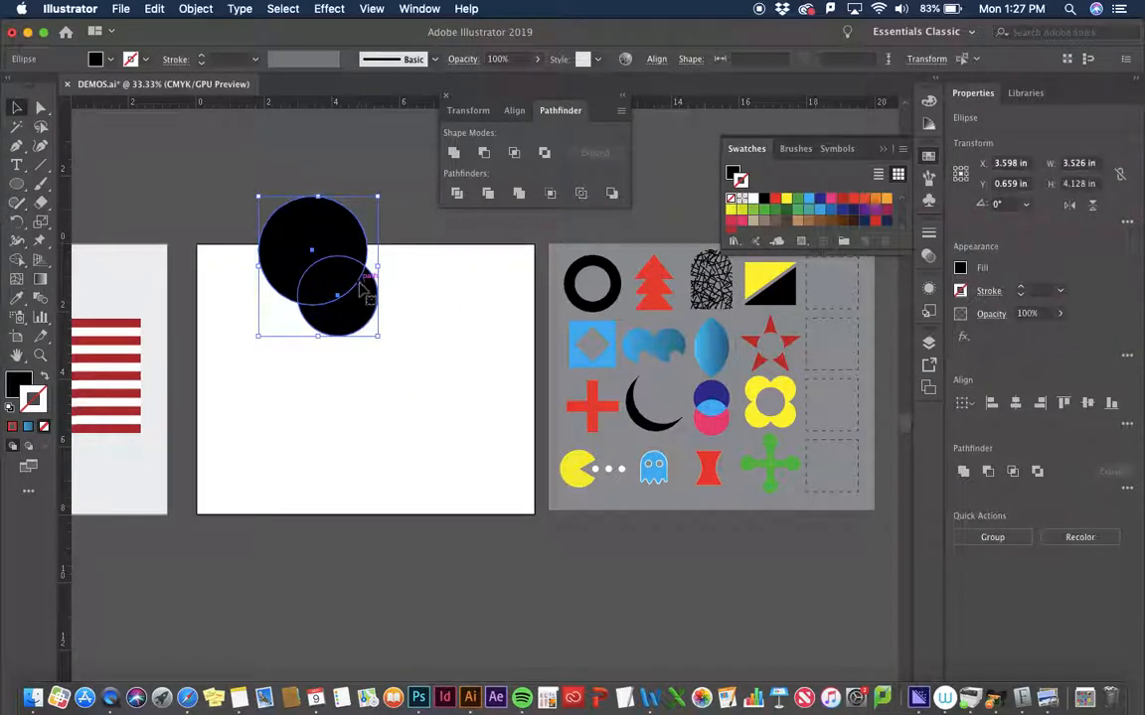
pyautogui.click(454, 153)
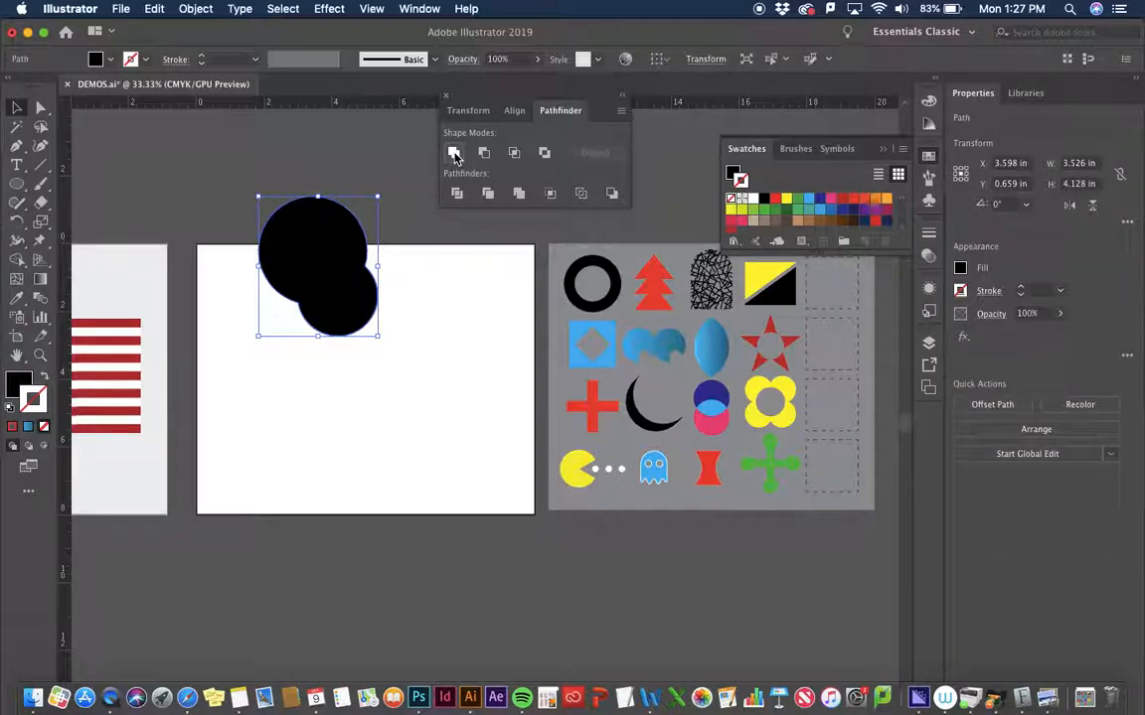
pyautogui.press('super+z')
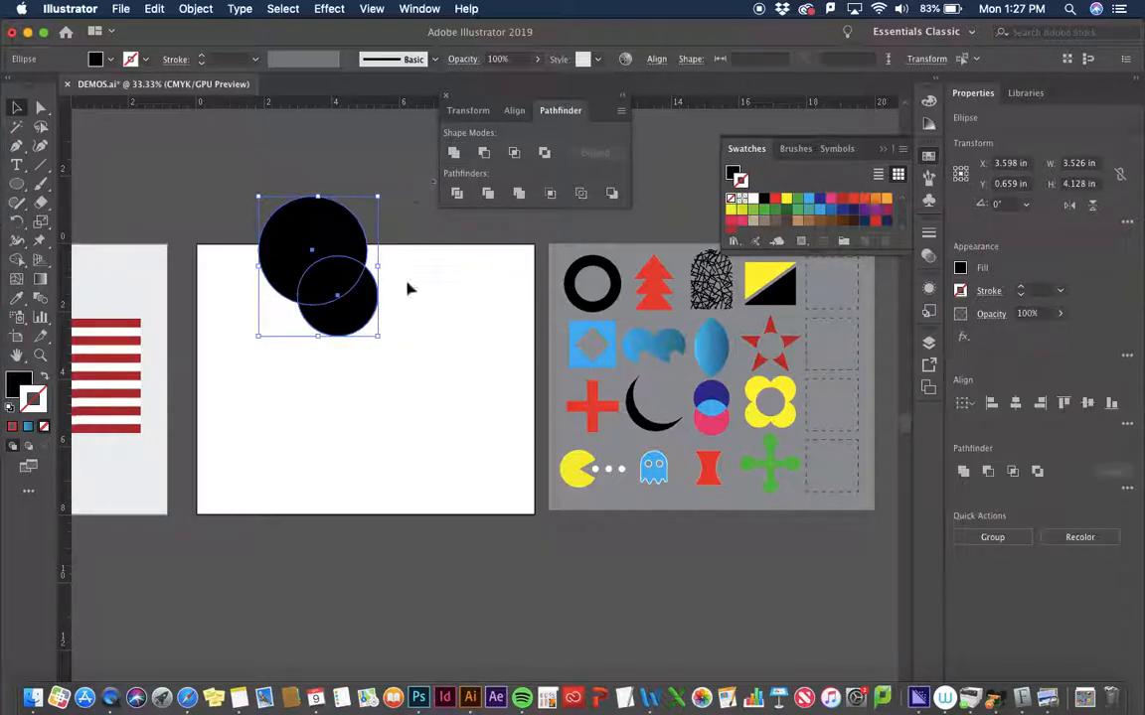
# Step: Cut the smaller front circle out of the larger one with Pathfinder's Minus Front, and undo it
pyautogui.click(408, 294)
pyautogui.click(370, 306)
pyautogui.keyDown('shift'); pyautogui.click(345, 237); pyautogui.keyUp('shift')
pyautogui.click(484, 153)
pyautogui.click(424, 331)
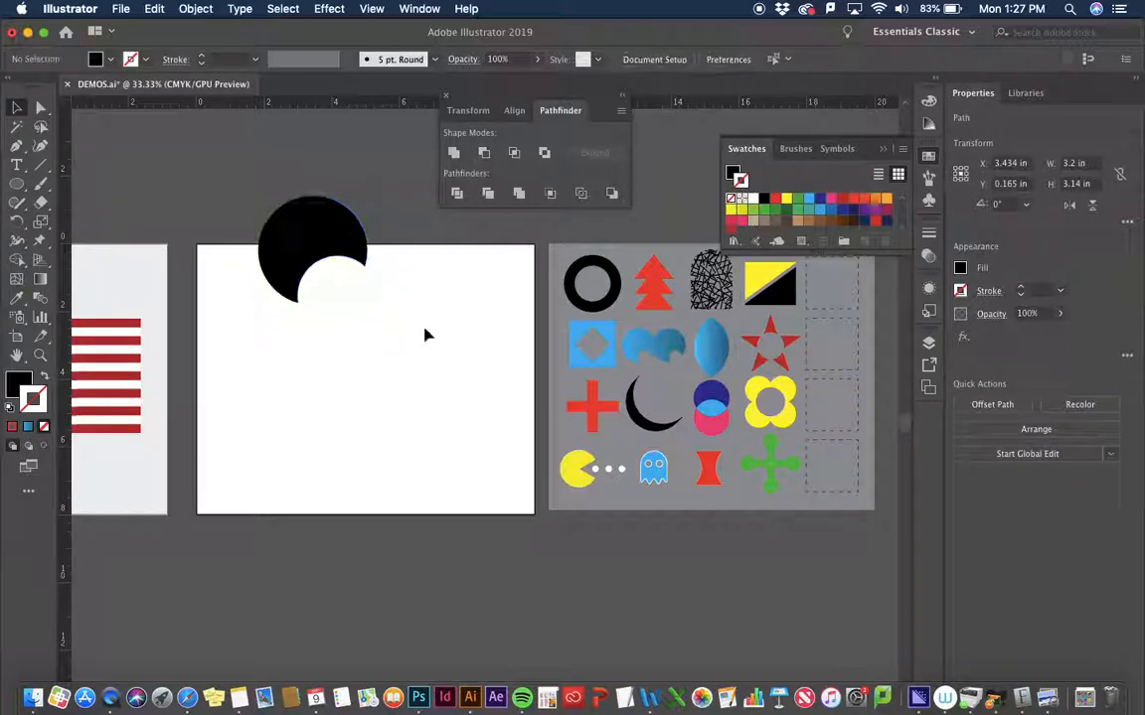
pyautogui.press('super+z')
# Step: Divide the two overlapping circles with Pathfinder and pull the resulting pieces apart
pyautogui.click(421, 332)
pyautogui.moveTo(422, 332); pyautogui.dragTo(306, 254)
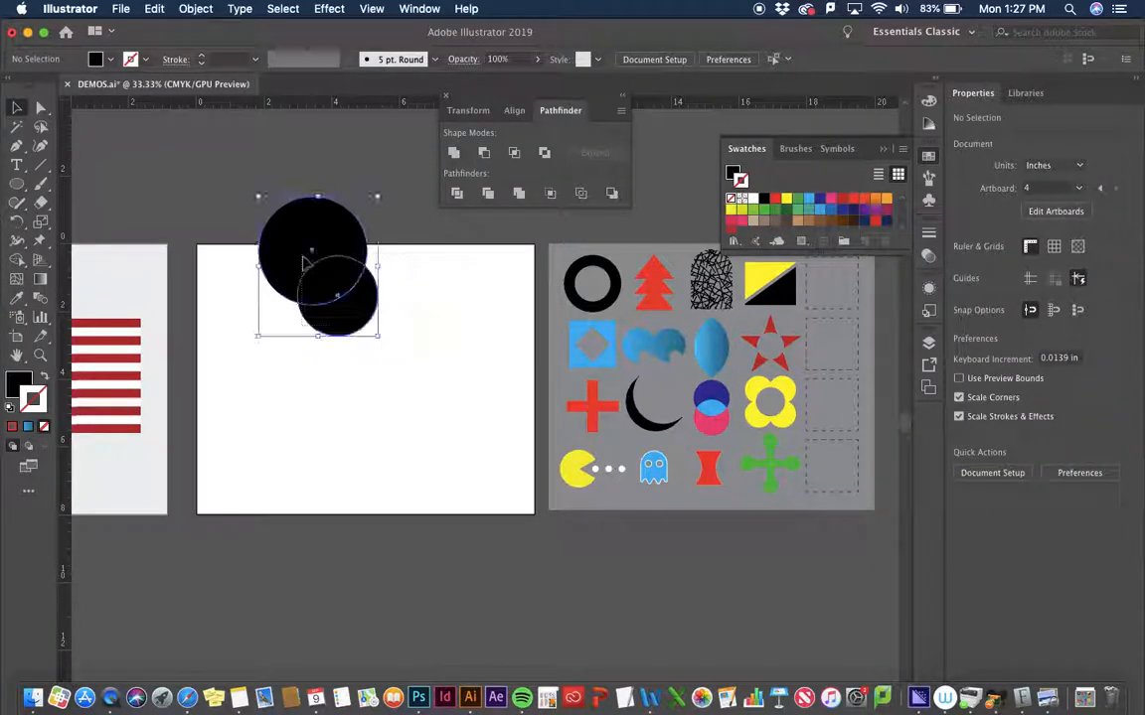
pyautogui.click(456, 194)
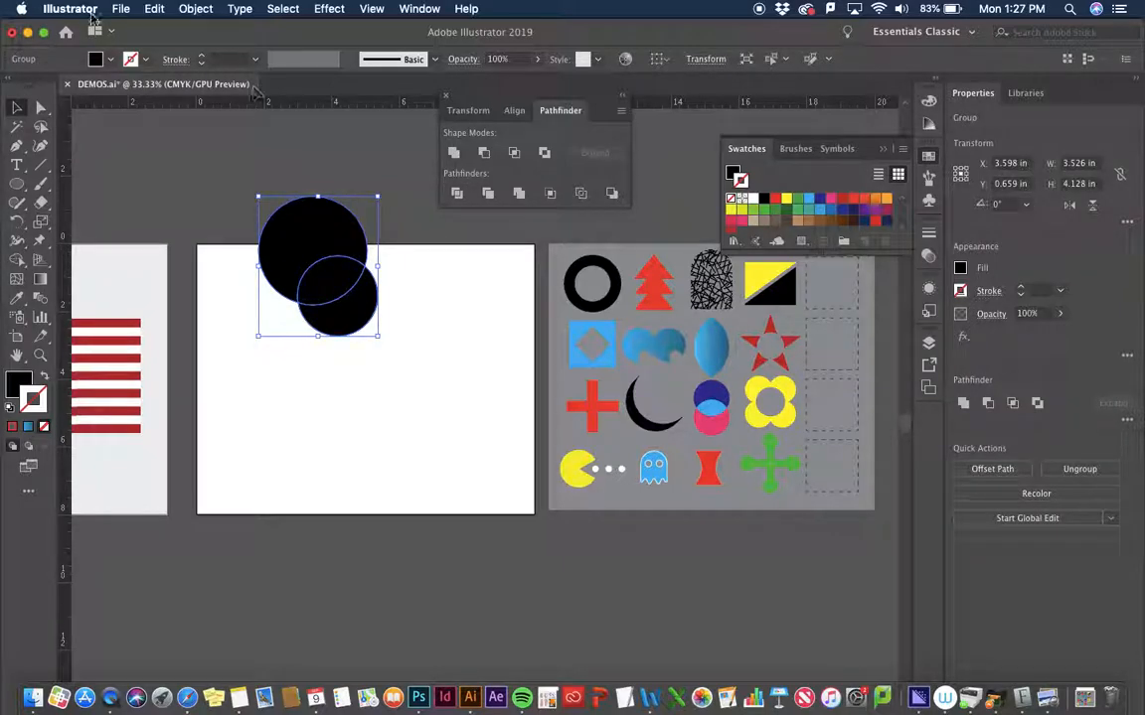
pyautogui.click(41, 108)
pyautogui.click(129, 118)
pyautogui.moveTo(310, 227); pyautogui.dragTo(295, 209)
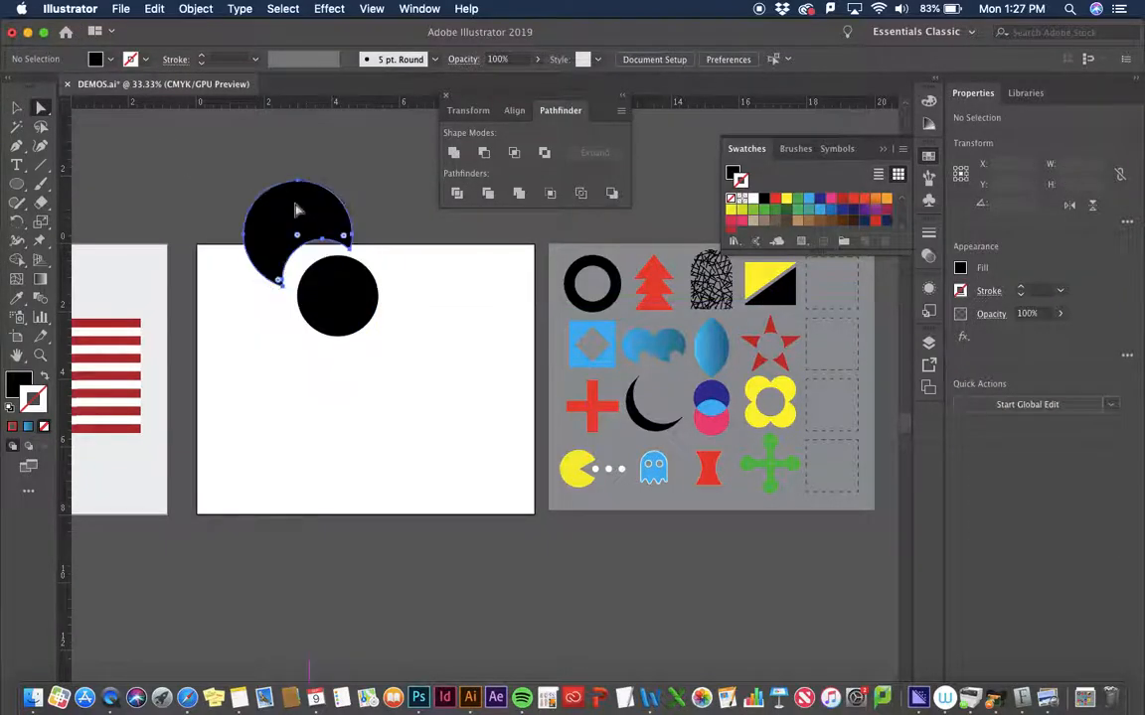
pyautogui.moveTo(326, 280); pyautogui.dragTo(264, 334)
pyautogui.moveTo(348, 334); pyautogui.dragTo(396, 385)
# Step: Undo the piece moves and the Divide operation on the circles
pyautogui.press('super+z')
pyautogui.press('super+z')
pyautogui.press('super+z')
pyautogui.press('super+z')
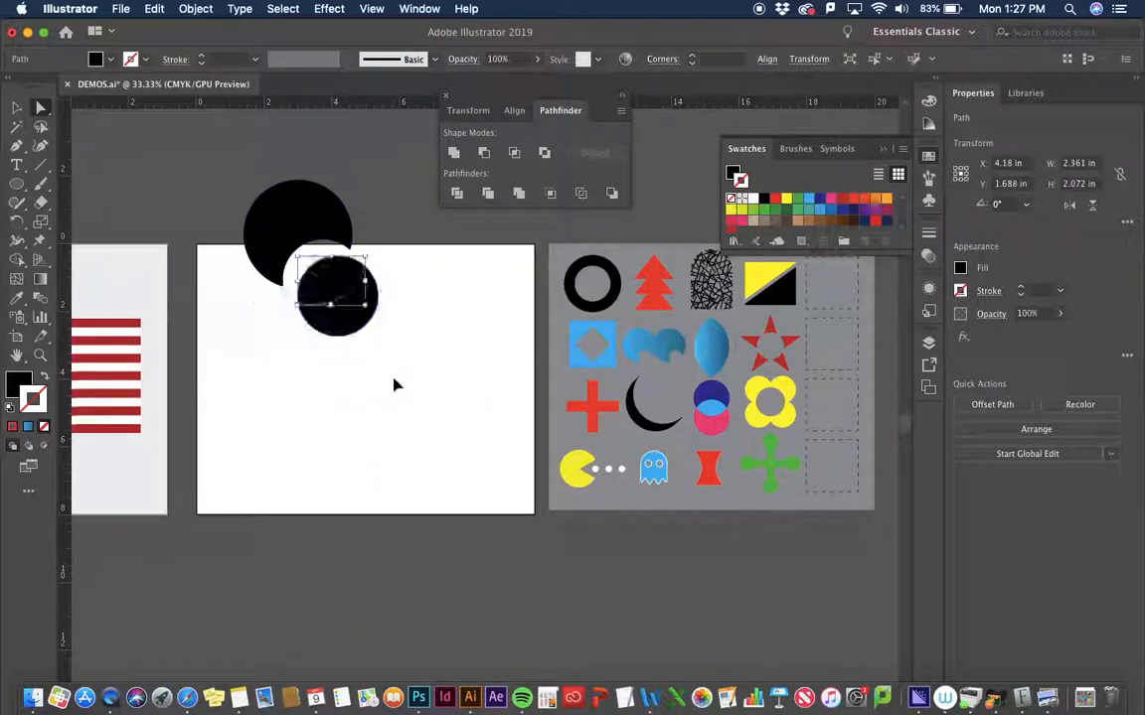
pyautogui.press('super+z')
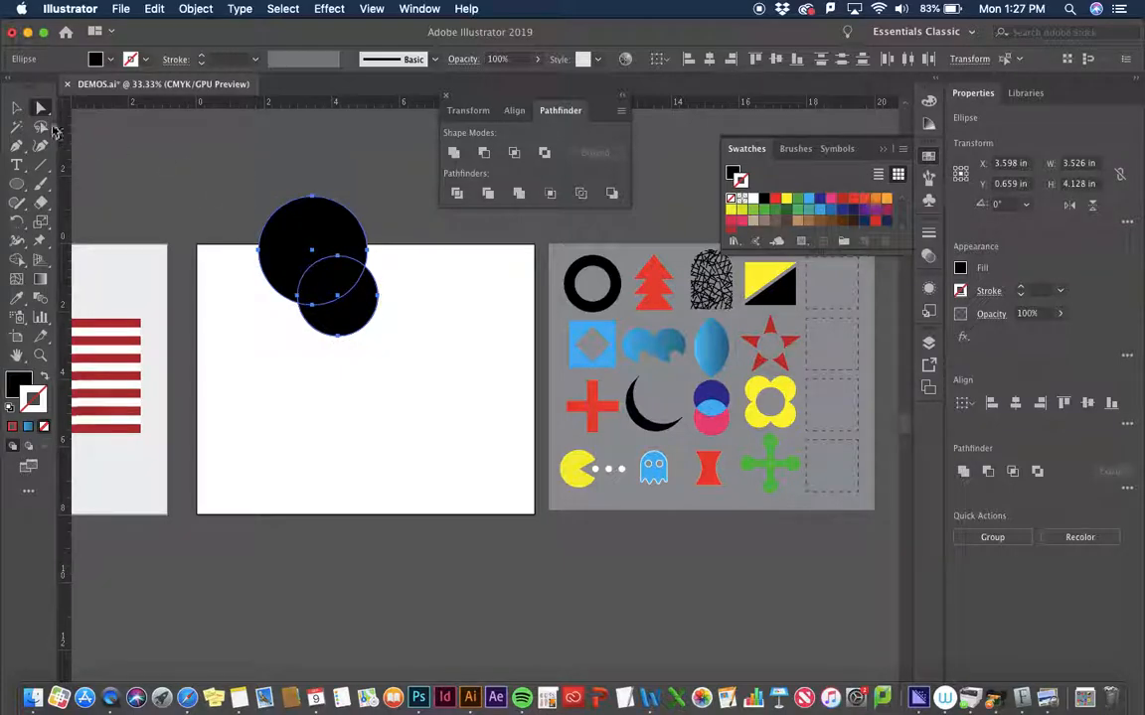
# Step: Reduce the two circles to their overlapping area with Pathfinder's Intersect, and undo it
pyautogui.click(236, 178)
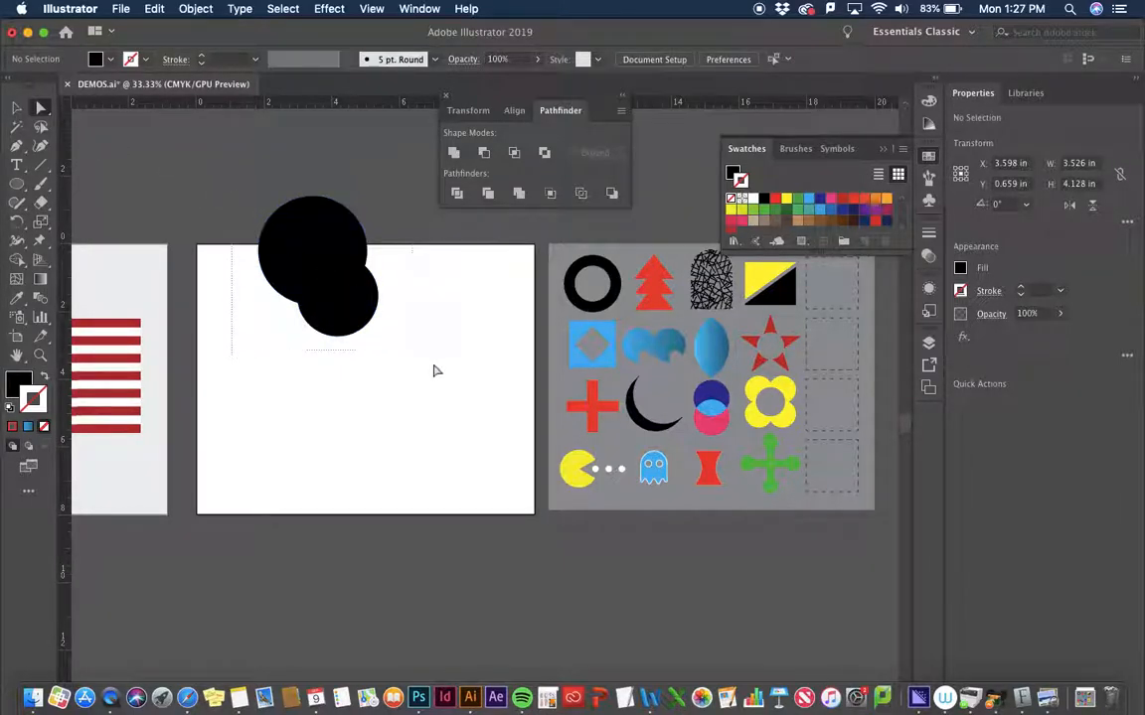
pyautogui.moveTo(434, 371); pyautogui.dragTo(434, 370)
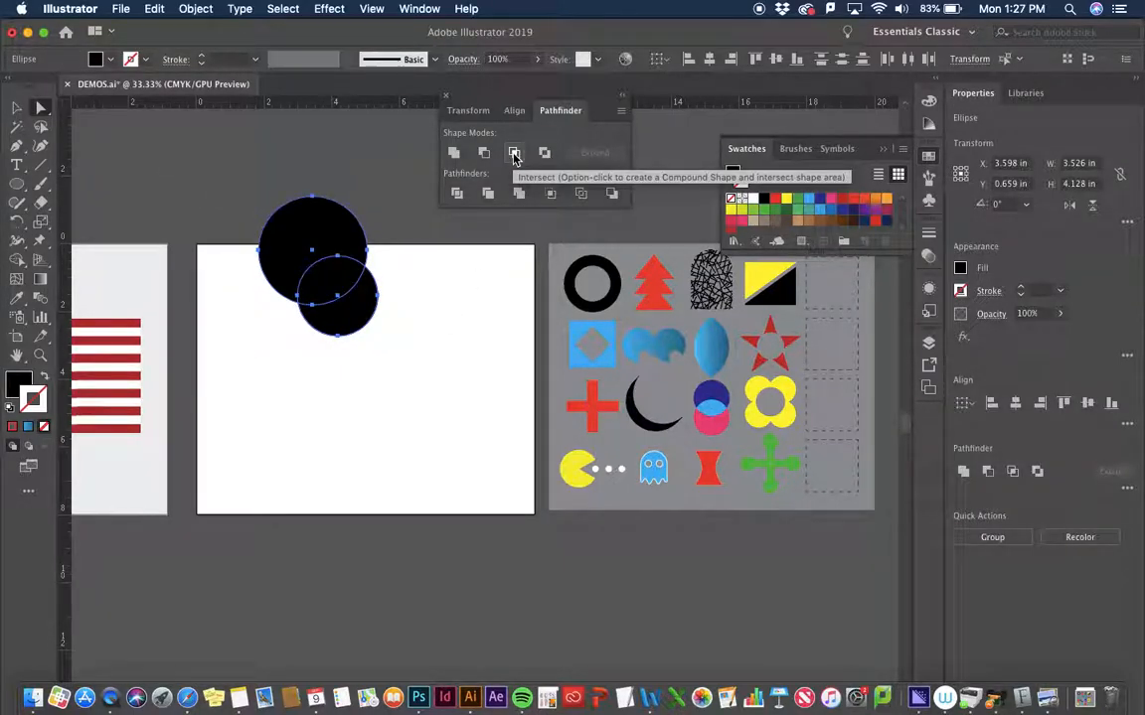
pyautogui.click(513, 154)
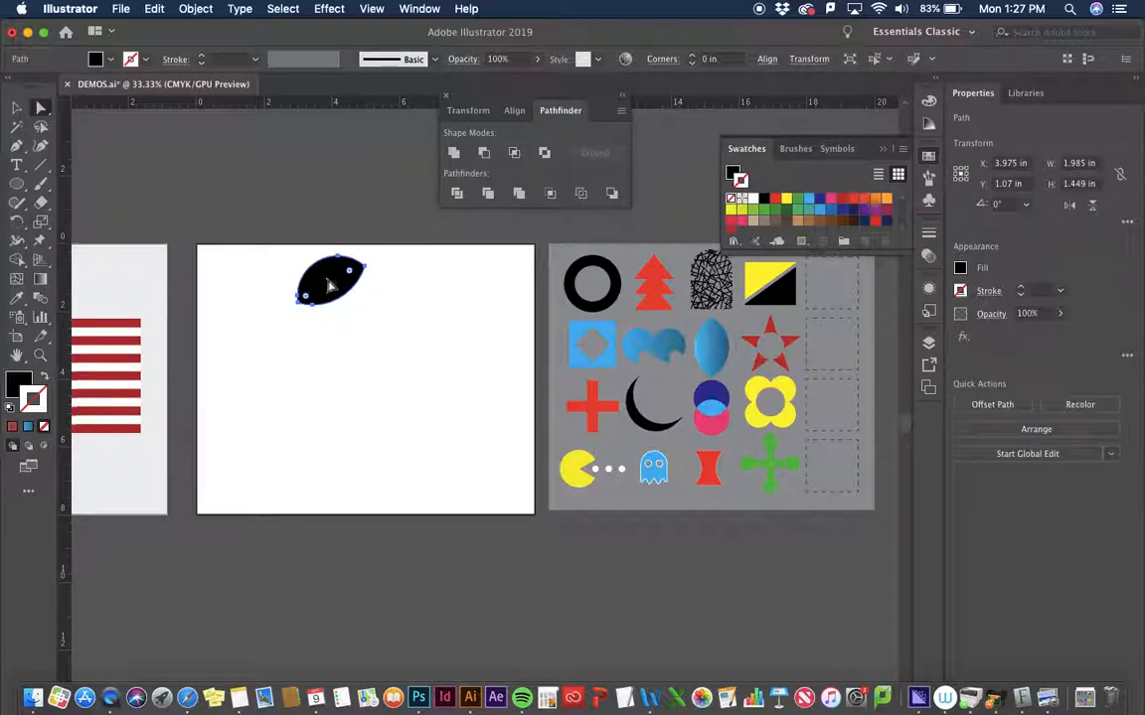
pyautogui.press('super+z')
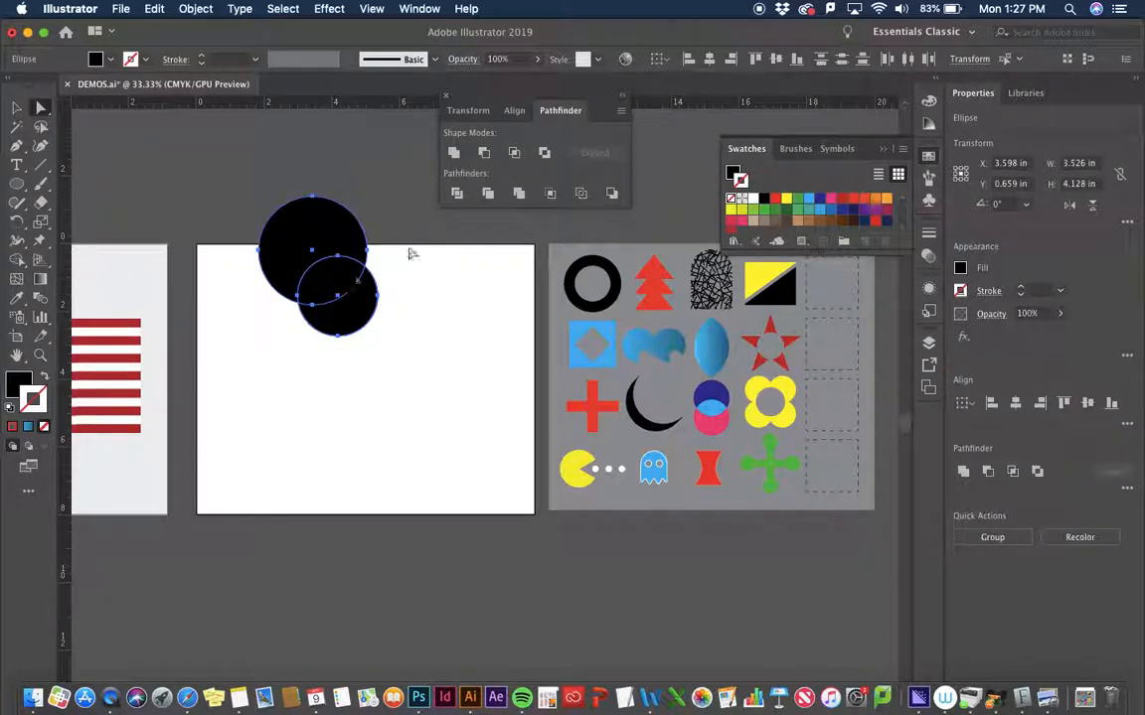
# Step: Remove the overlapping area of the two circles with Pathfinder's Exclude
pyautogui.click(544, 154)
pyautogui.click(412, 243)
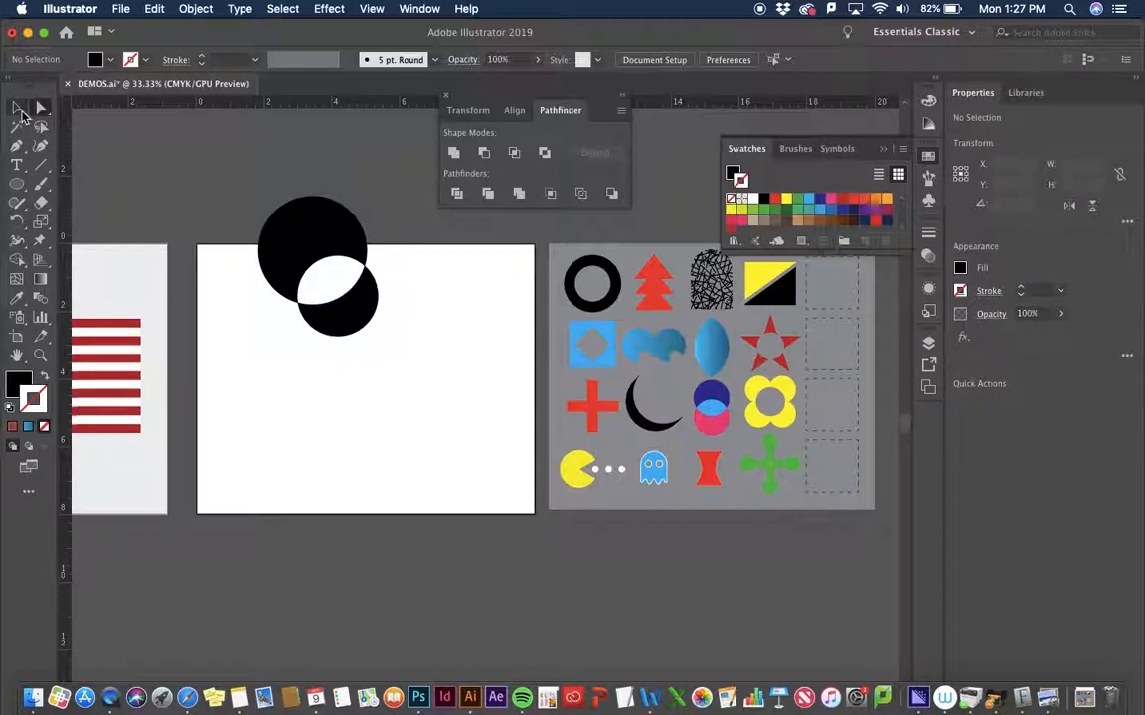
# Step: Try moving the upper crescent by itself and the excluded shapes as a whole group, undoing each move
pyautogui.moveTo(266, 221); pyautogui.dragTo(208, 193)
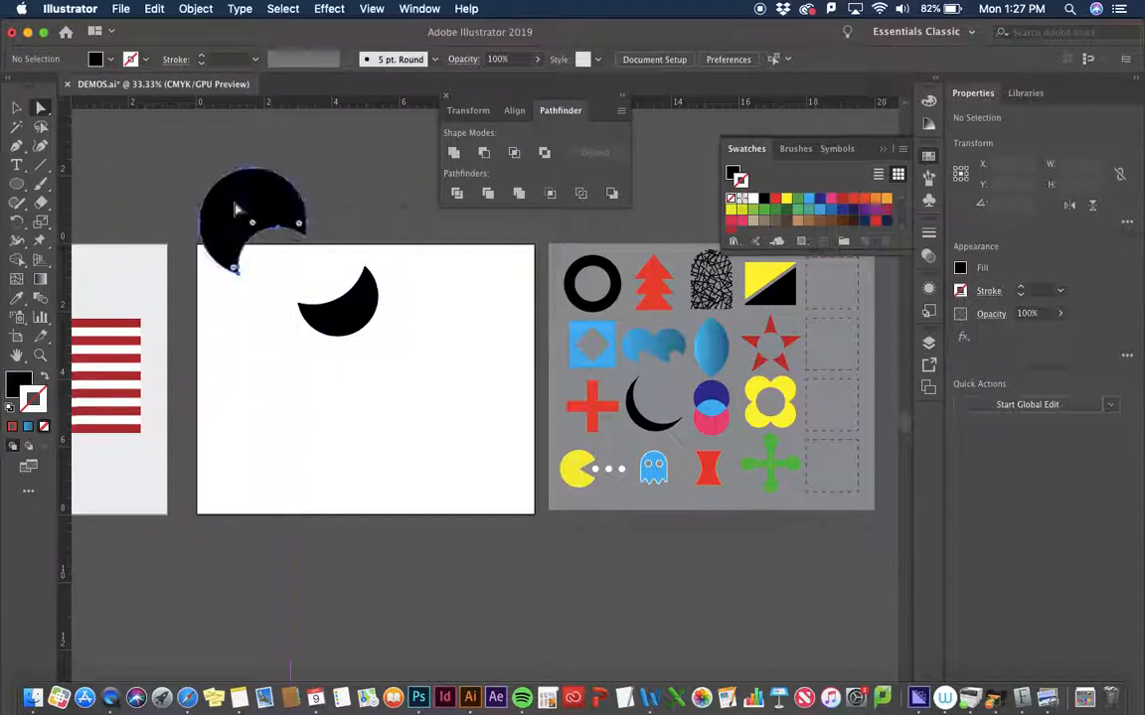
pyautogui.press('super+z')
pyautogui.click(16, 108)
pyautogui.moveTo(317, 240); pyautogui.dragTo(264, 225)
pyautogui.press('super+z')
pyautogui.click(381, 333)
pyautogui.moveTo(368, 321); pyautogui.dragTo(296, 363)
pyautogui.click(41, 107)
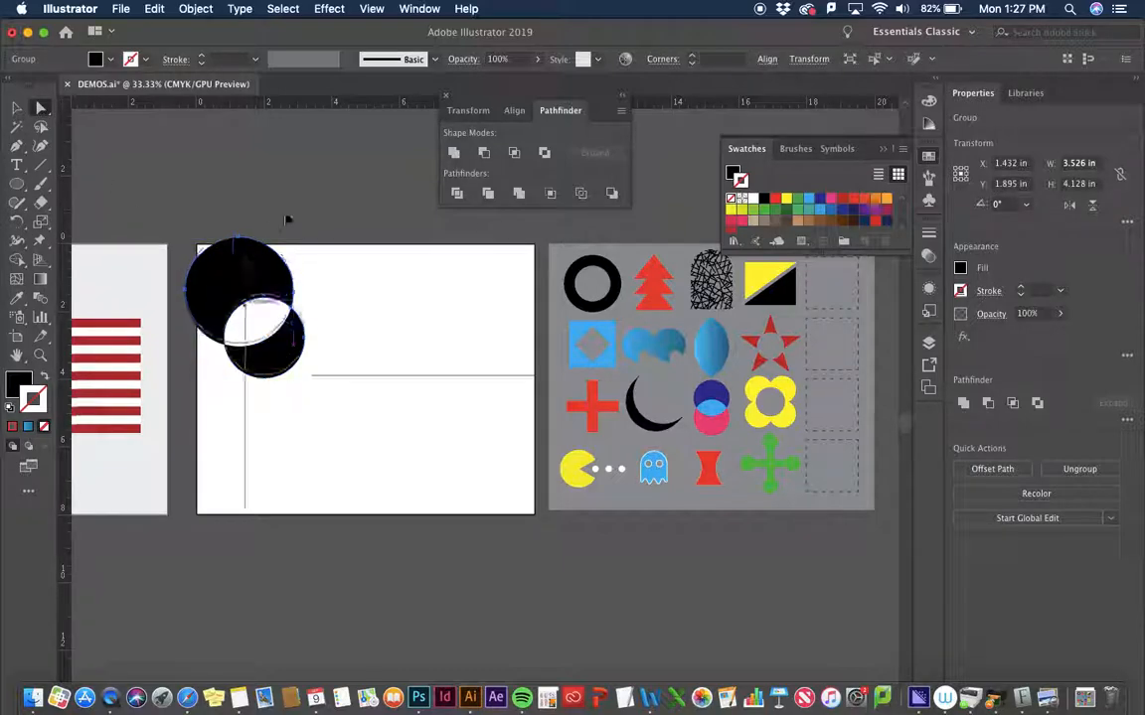
pyautogui.press('super+z')
# Step: Separate the lower crescent from the larger one and delete it
pyautogui.click(376, 340)
pyautogui.moveTo(350, 300); pyautogui.dragTo(372, 371)
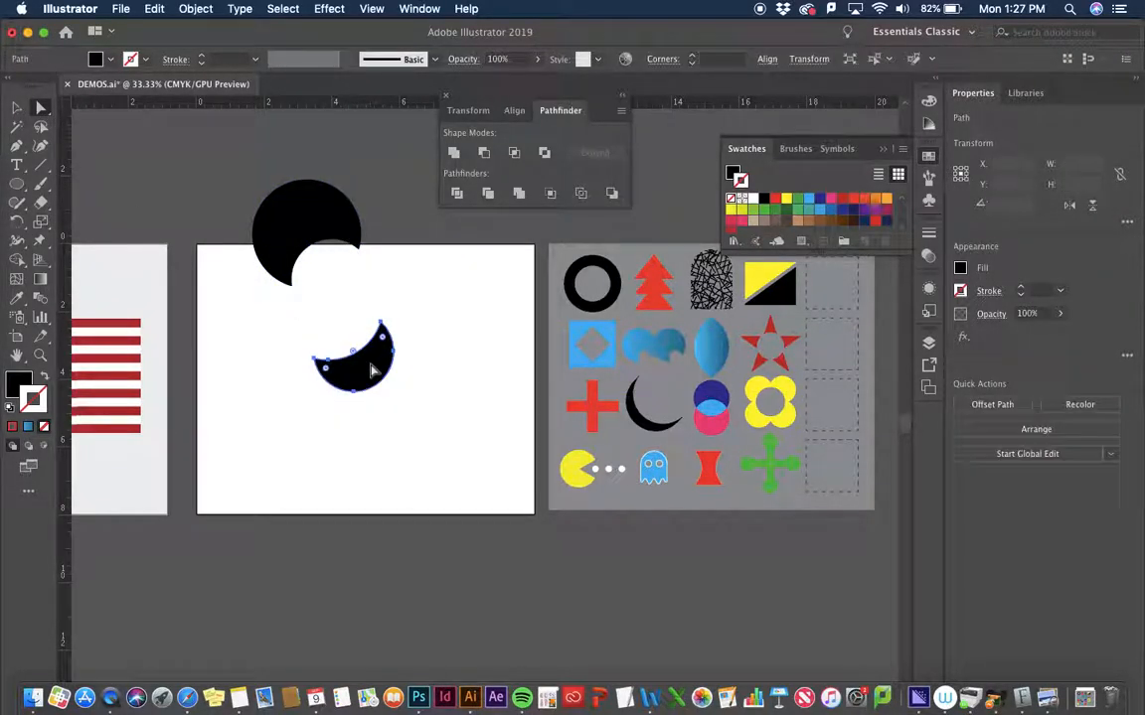
pyautogui.press('Delete')
# Step: Round the right tip of the remaining crescent to a corner radius of 0.29 in
pyautogui.click(306, 232)
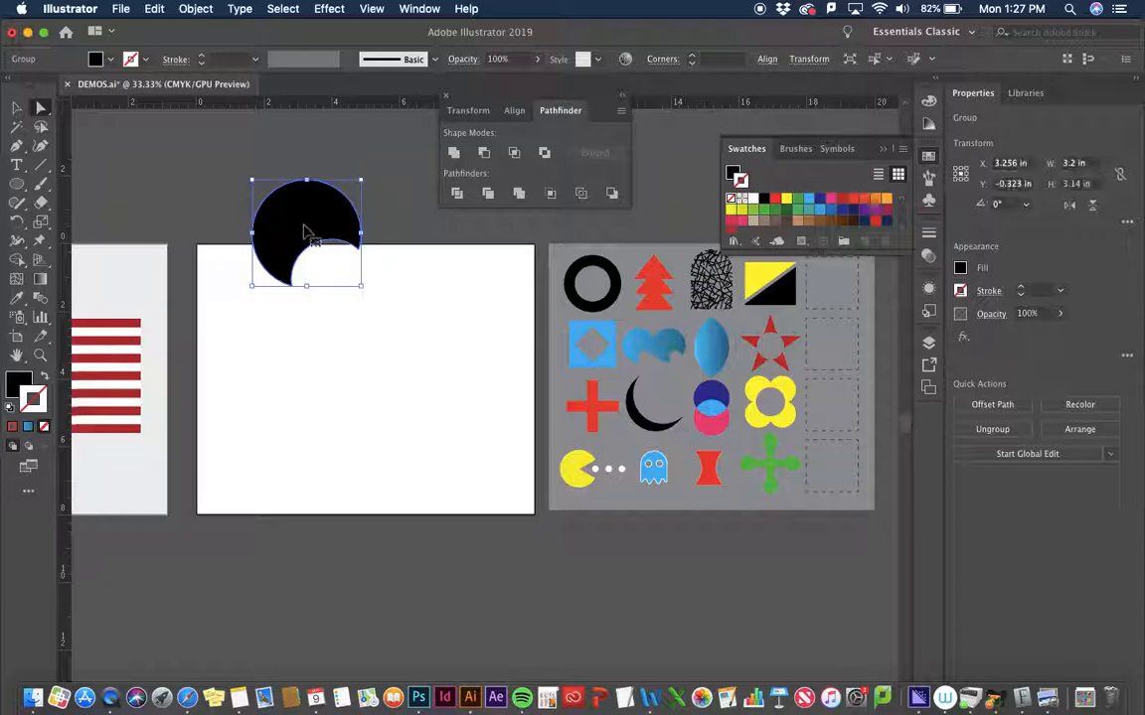
pyautogui.press('super+equal')
pyautogui.moveTo(452, 500); pyautogui.dragTo(488, 454)
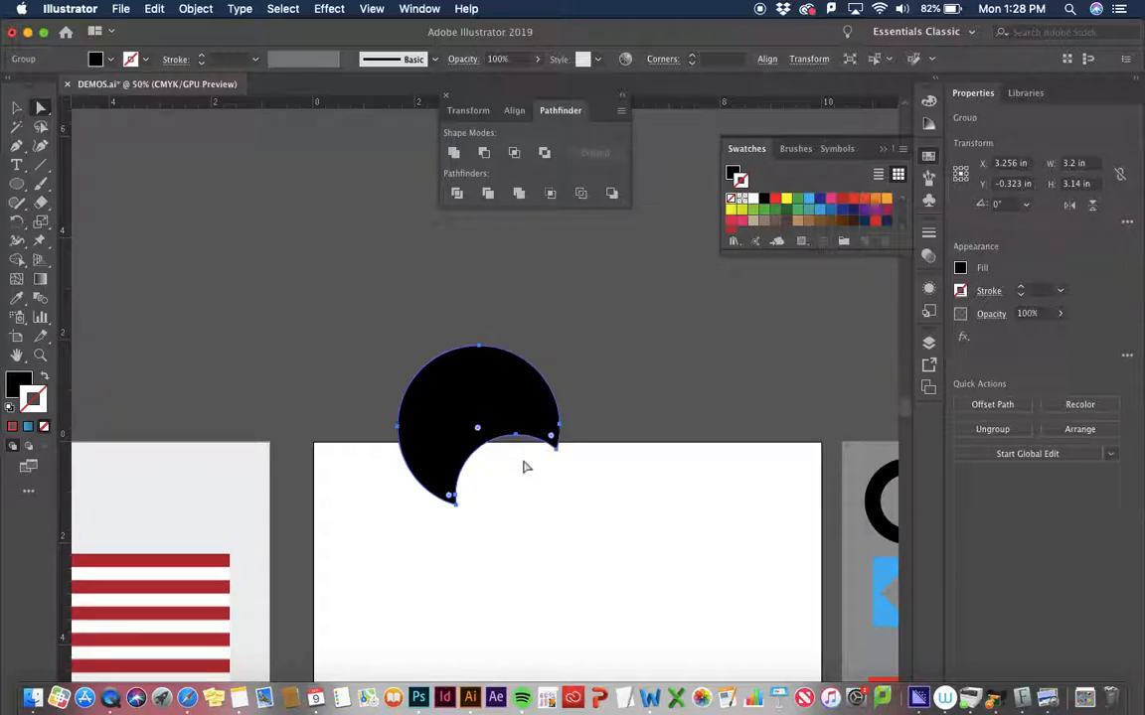
pyautogui.moveTo(556, 445); pyautogui.dragTo(537, 416)
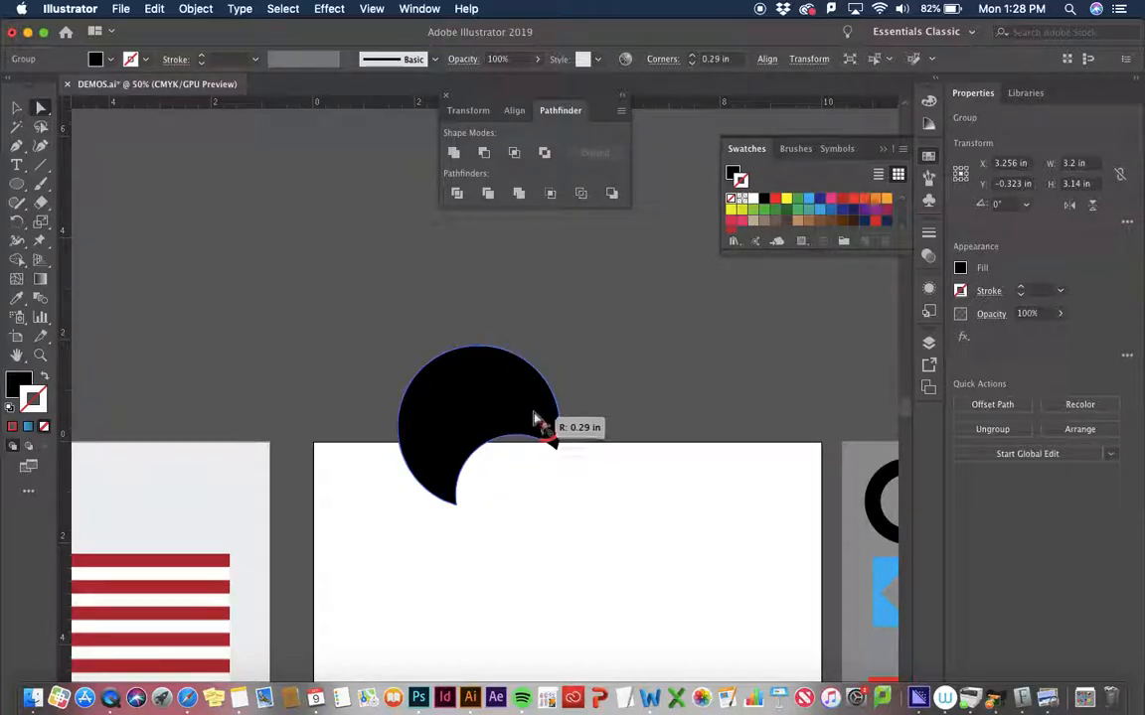
pyautogui.click(453, 502)
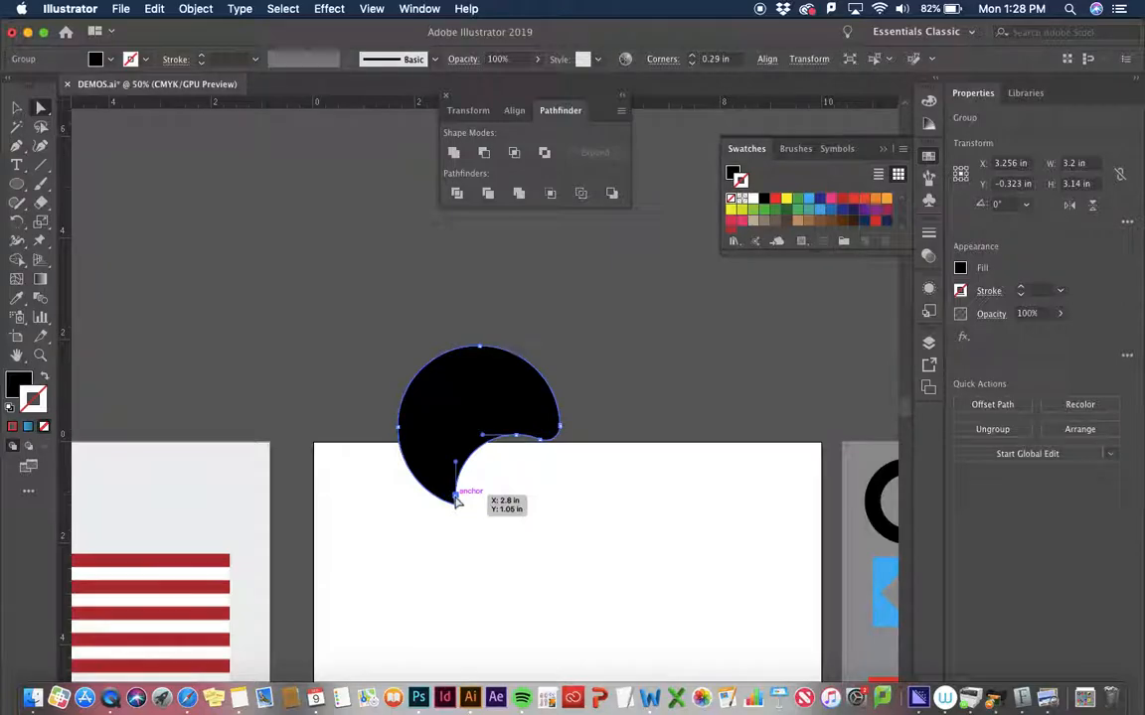
pyautogui.click(455, 492)
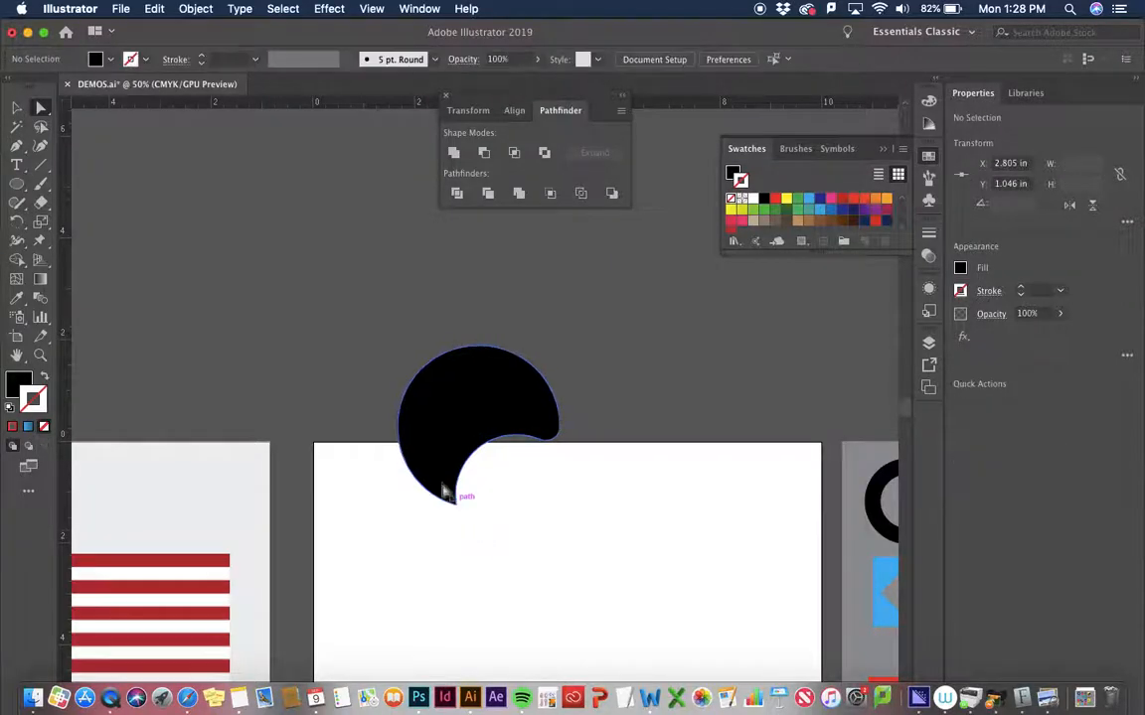
# Step: Reshape the crescent by pulling its leftmost anchor point inward
pyautogui.click(397, 430)
pyautogui.moveTo(397, 430); pyautogui.dragTo(454, 413)
pyautogui.click(556, 511)
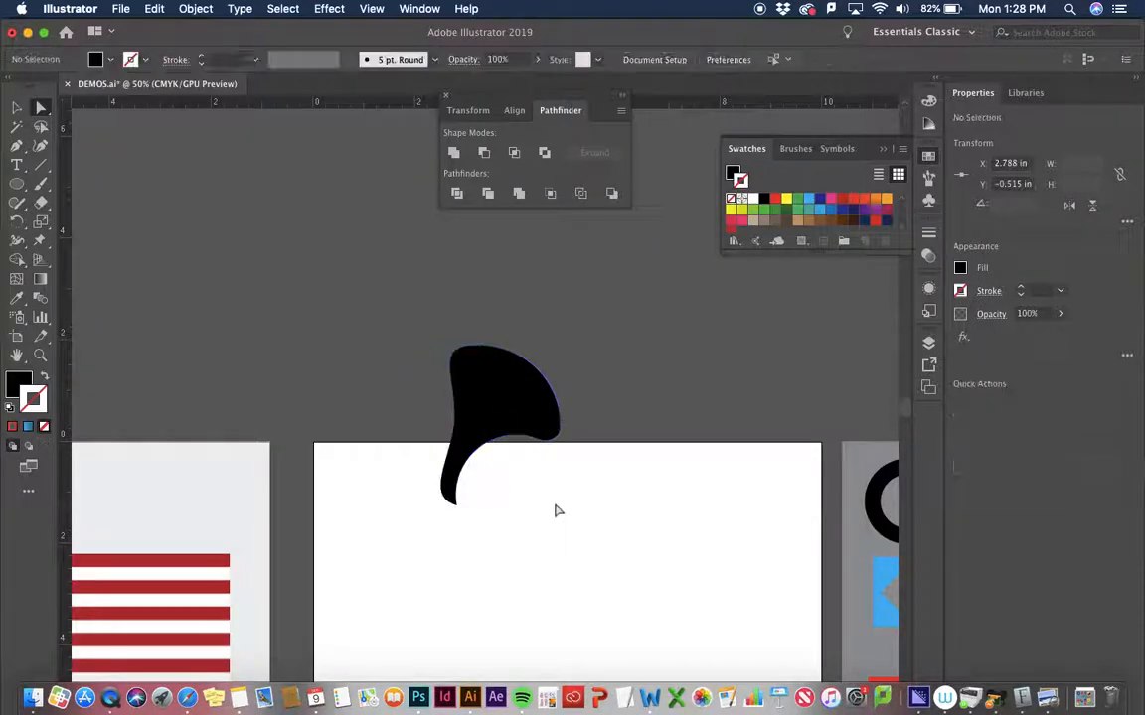
# Step: Undo the anchor point reshaping and the corner rounding on the crescent
pyautogui.press('super+z')
pyautogui.press('super+z')
pyautogui.press('super+z')
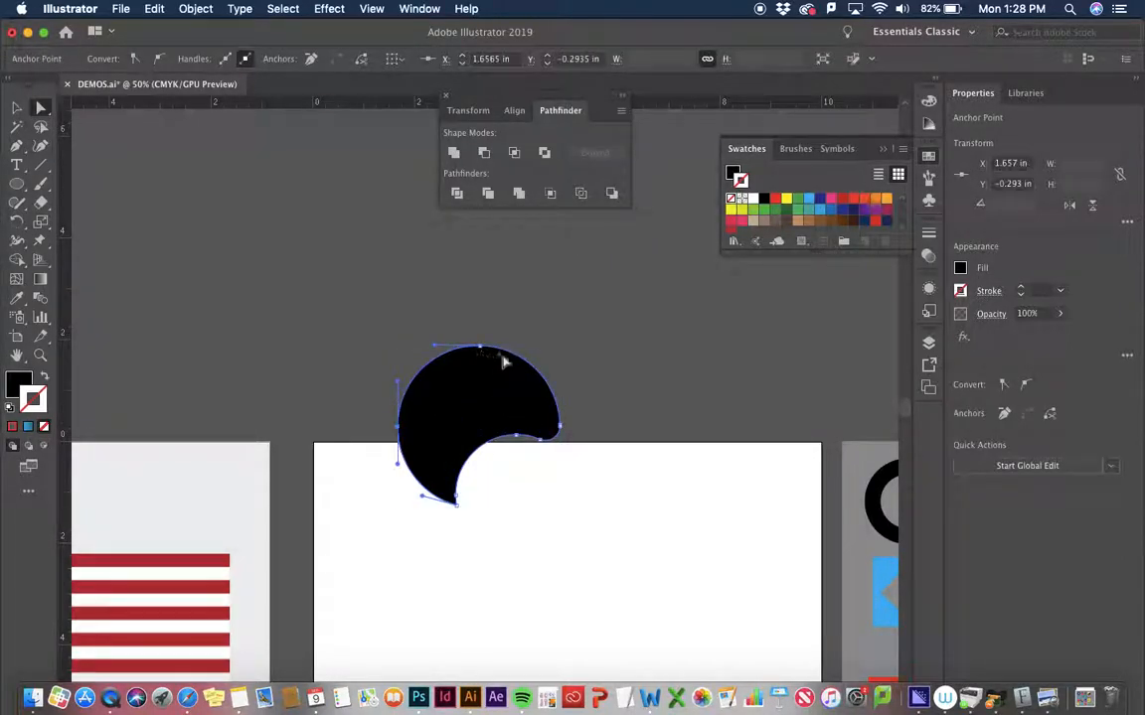
pyautogui.click(624, 427)
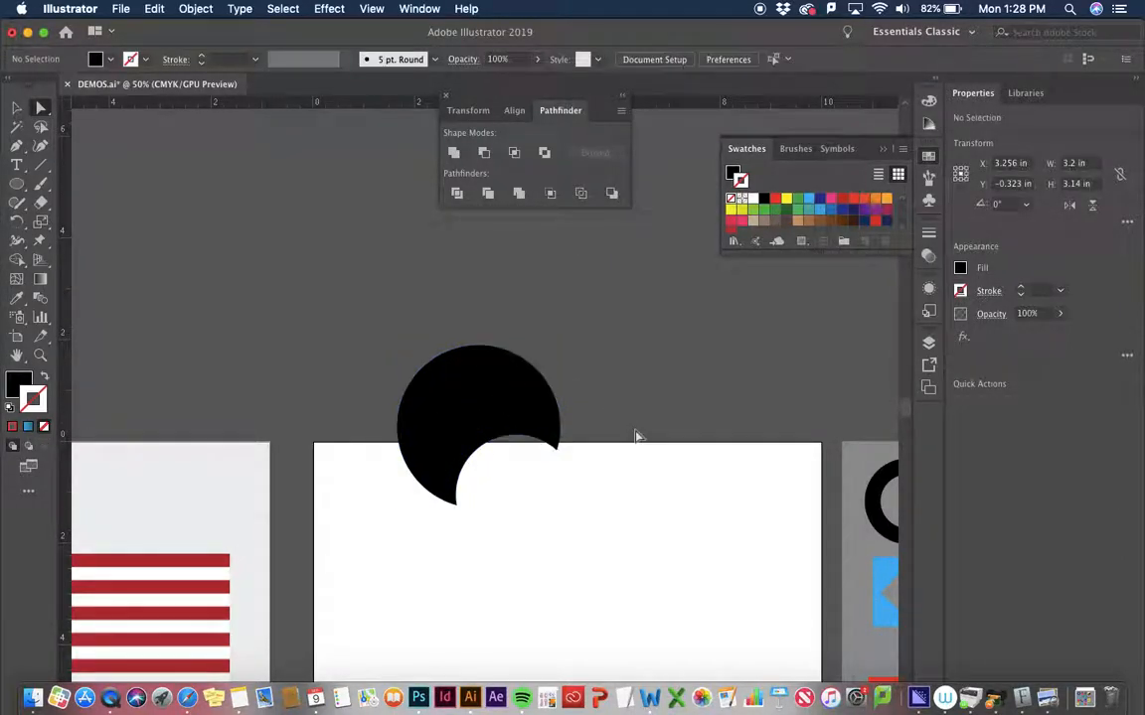
pyautogui.press('super+minus')
pyautogui.press('super+minus')
pyautogui.press('super+minus')
pyautogui.press('super+plus')
pyautogui.press('super+plus')
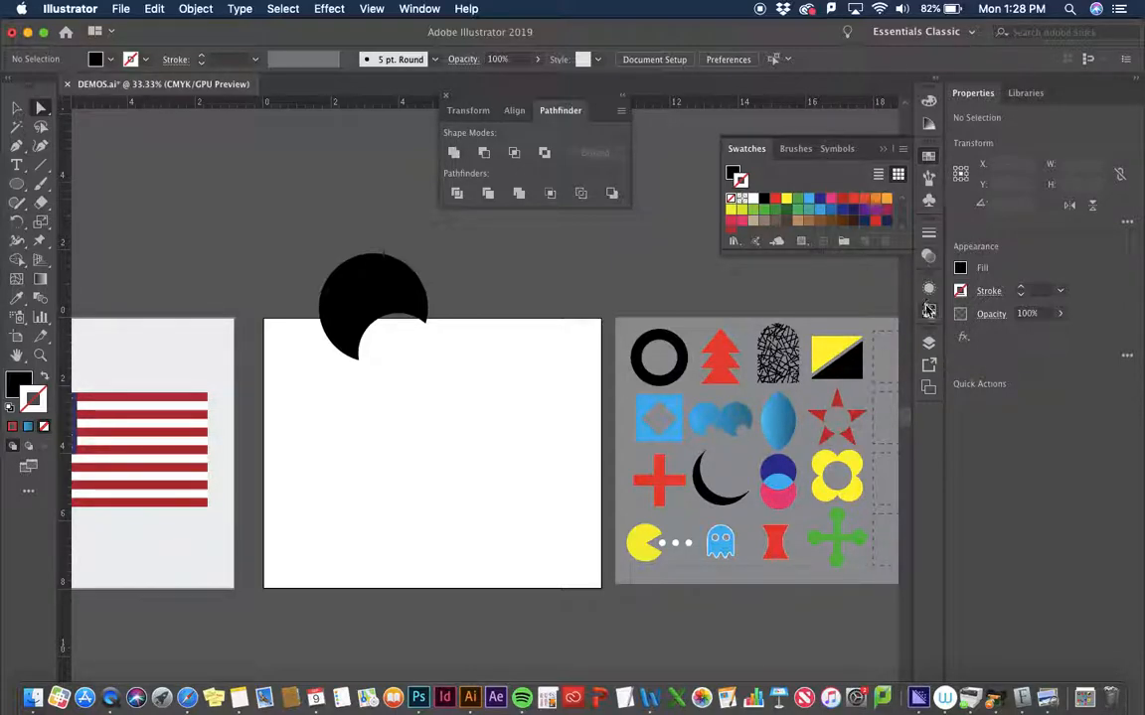
# Step: Reset the Essentials Classic workspace to its default layout
pyautogui.click(431, 10)
pyautogui.moveTo(447, 83)
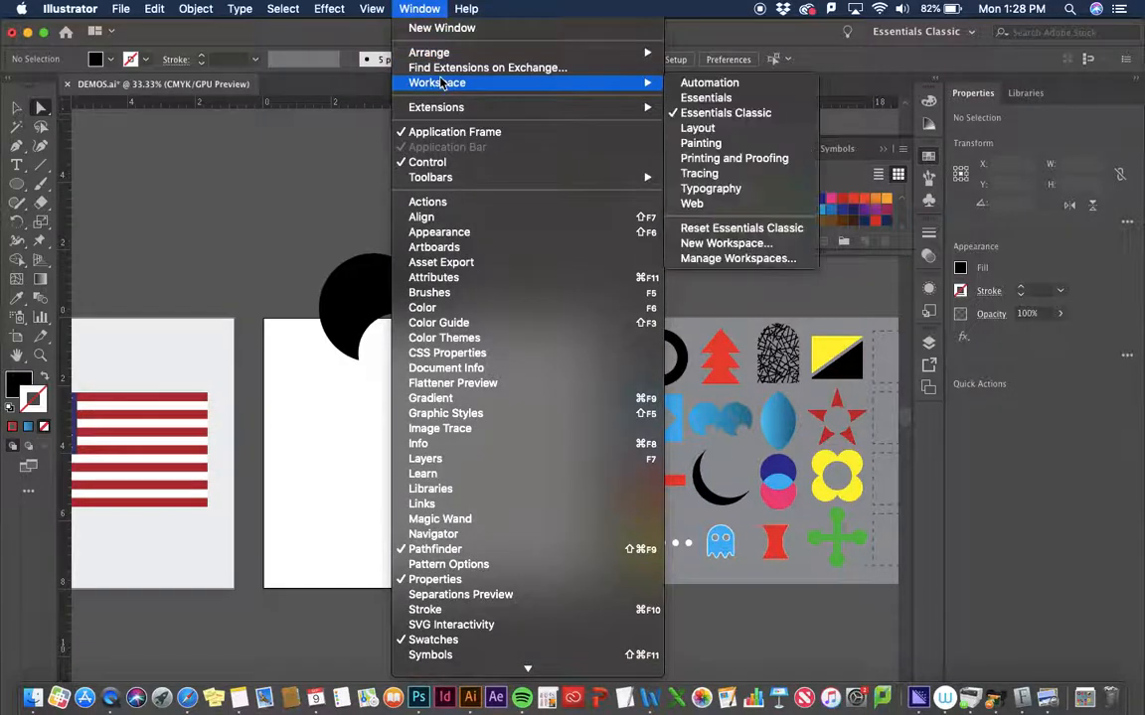
pyautogui.click(736, 228)
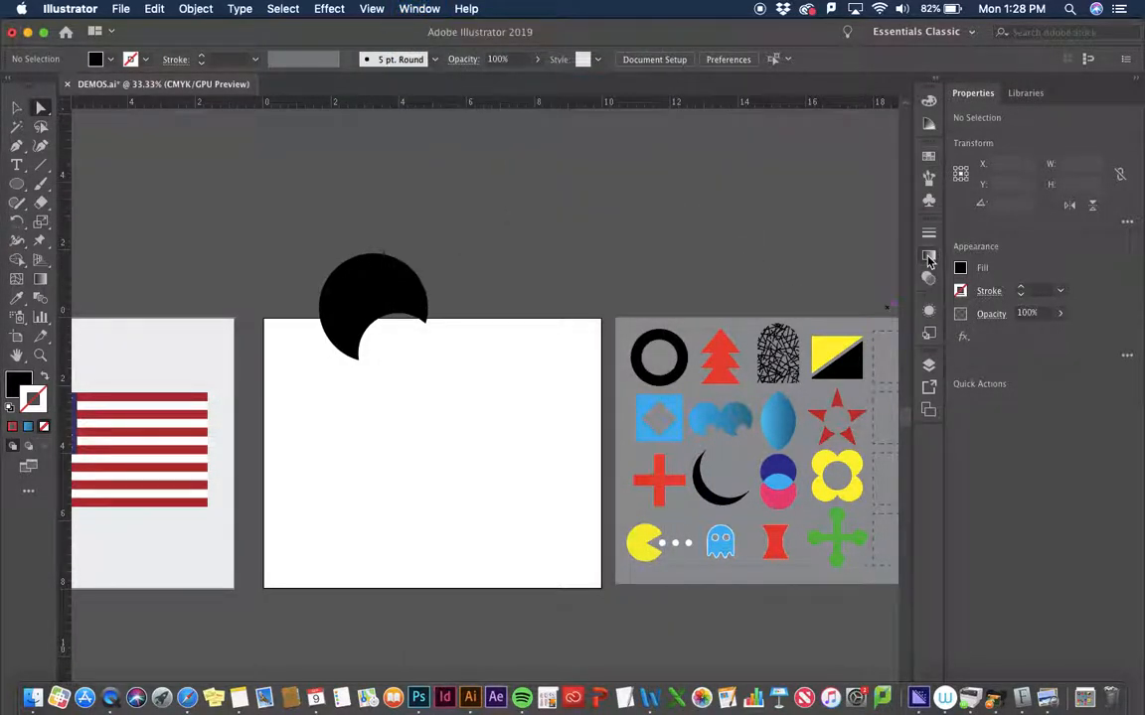
# Step: Look through the preset gradients, including White, Black and Super Soft Black Vignette
pyautogui.click(929, 257)
pyautogui.click(750, 259)
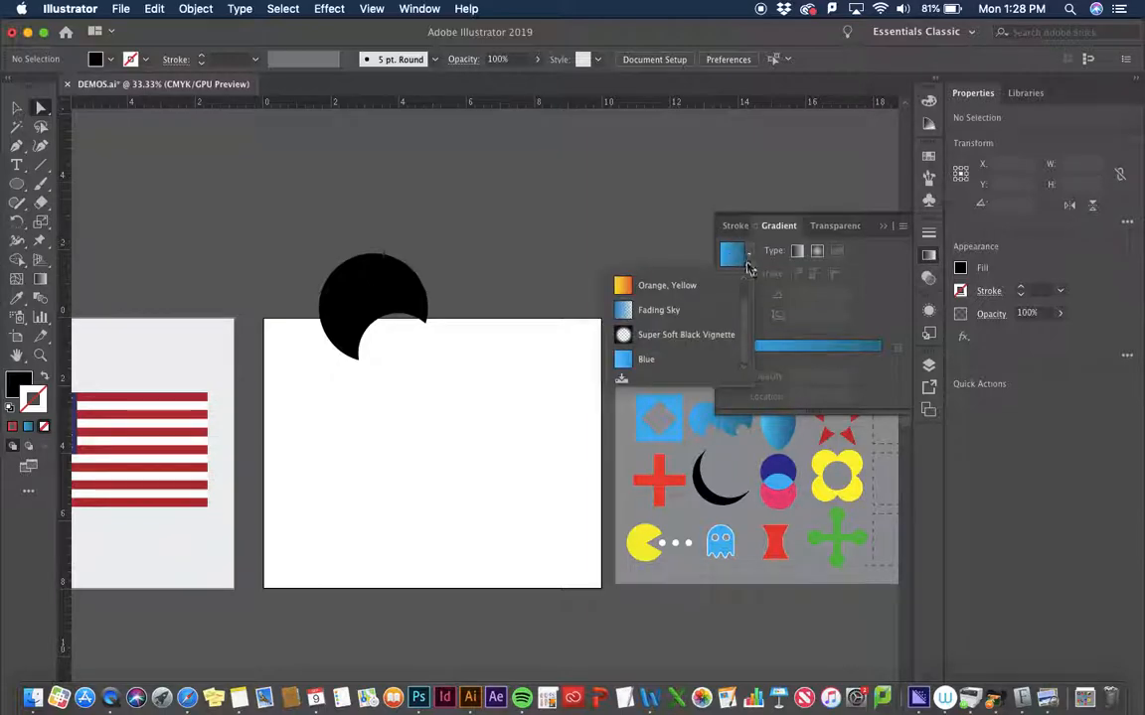
pyautogui.scroll(1, 740, 328)
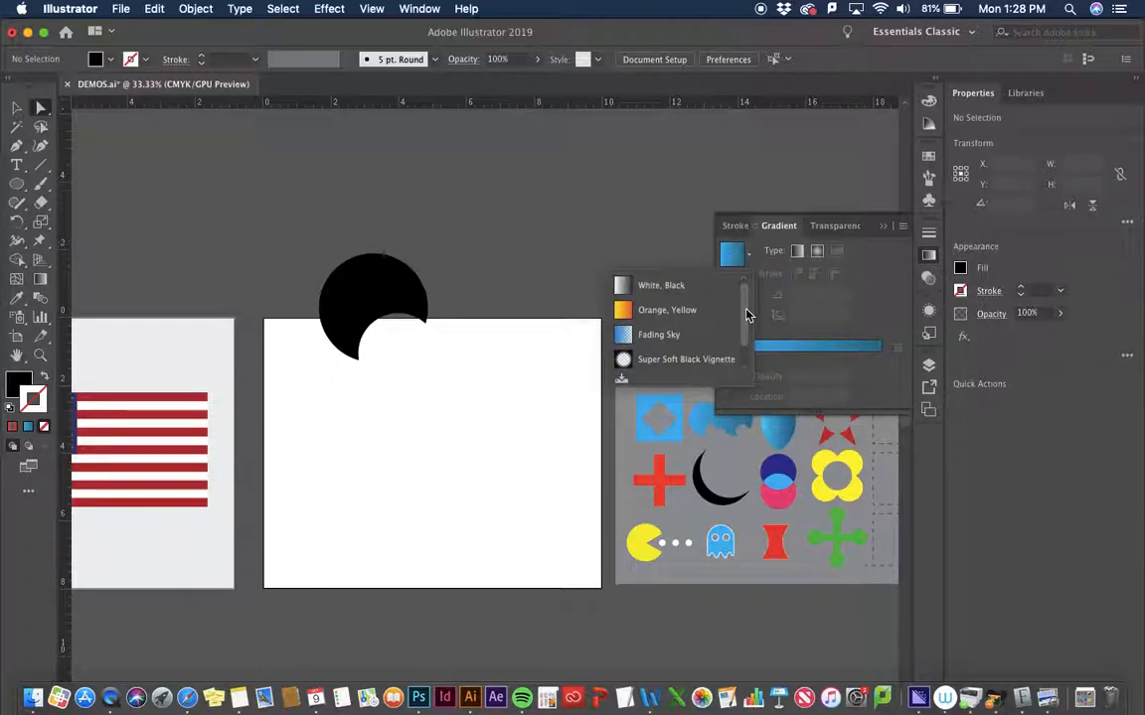
pyautogui.click(689, 249)
pyautogui.click(881, 227)
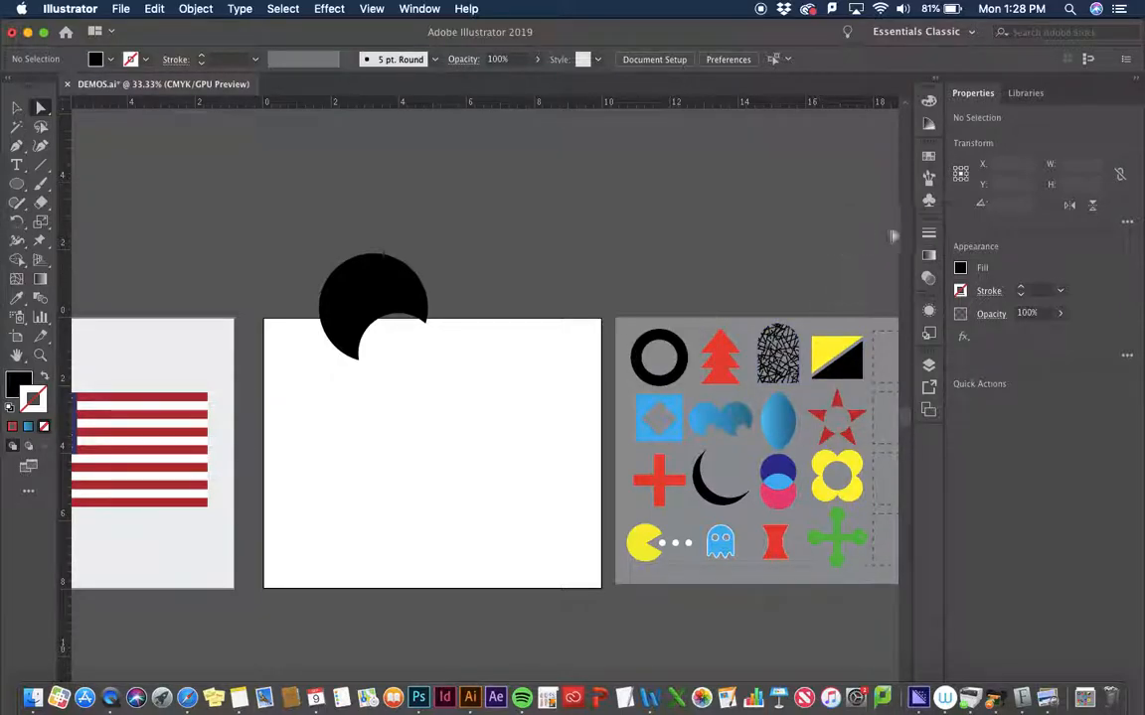
# Step: Open the Basic Graphics_Lines pattern swatch library
pyautogui.click(928, 156)
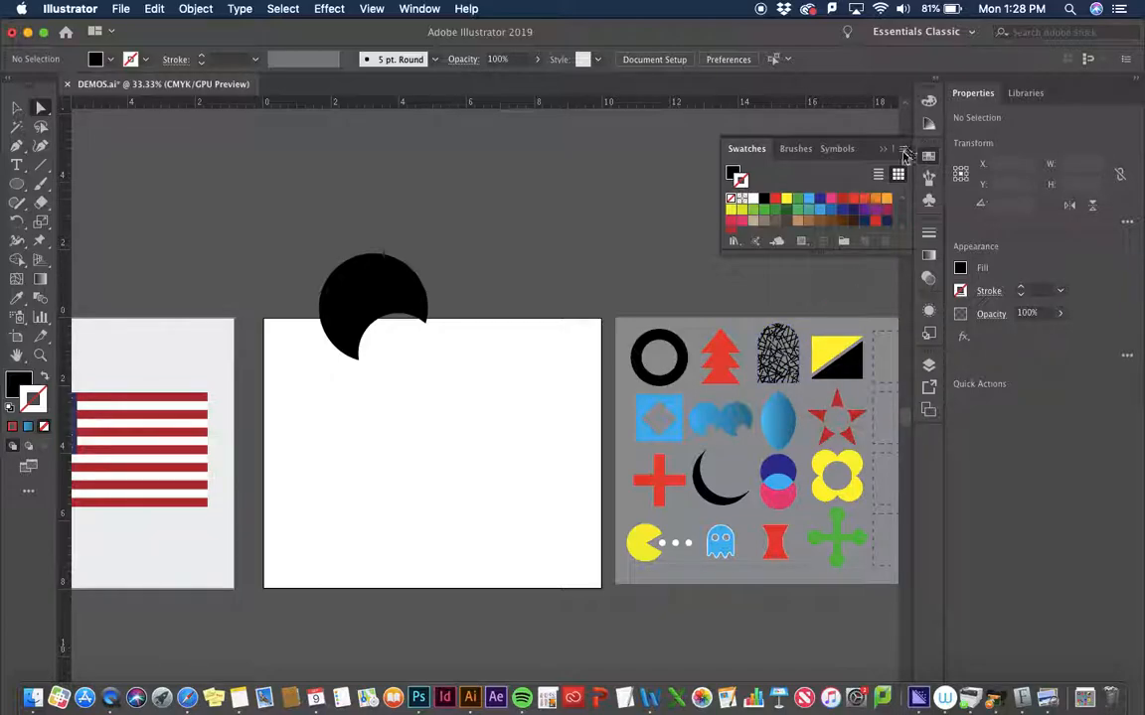
pyautogui.click(903, 151)
pyautogui.moveTo(979, 469)
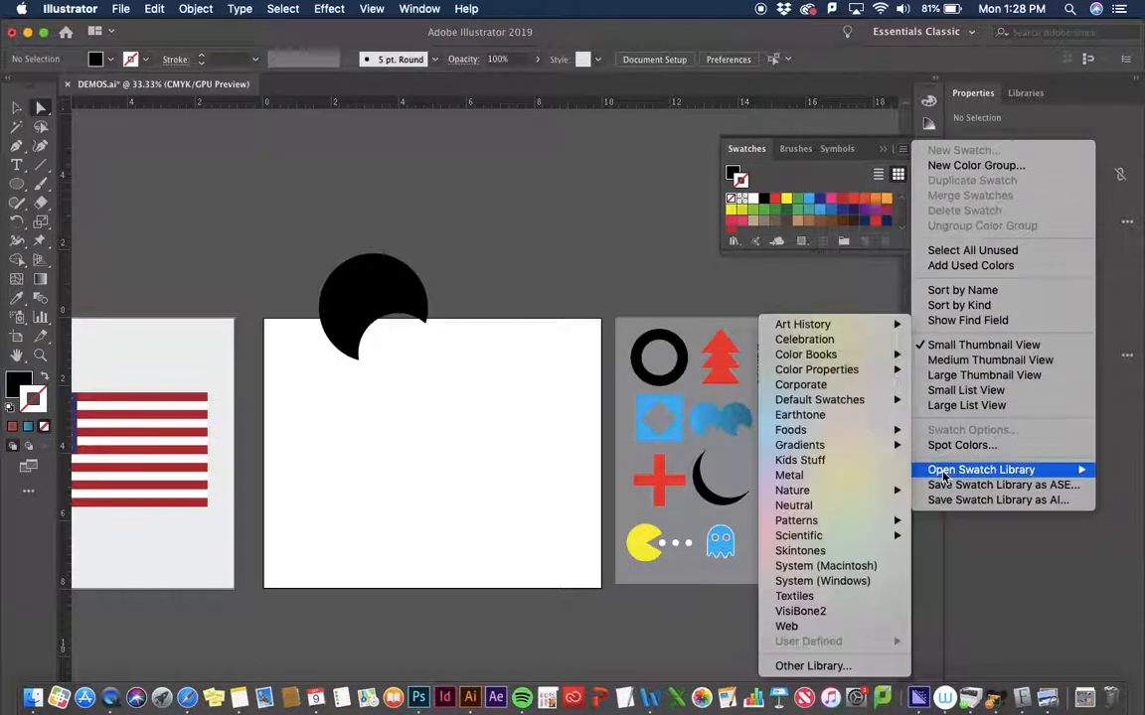
pyautogui.moveTo(800, 521)
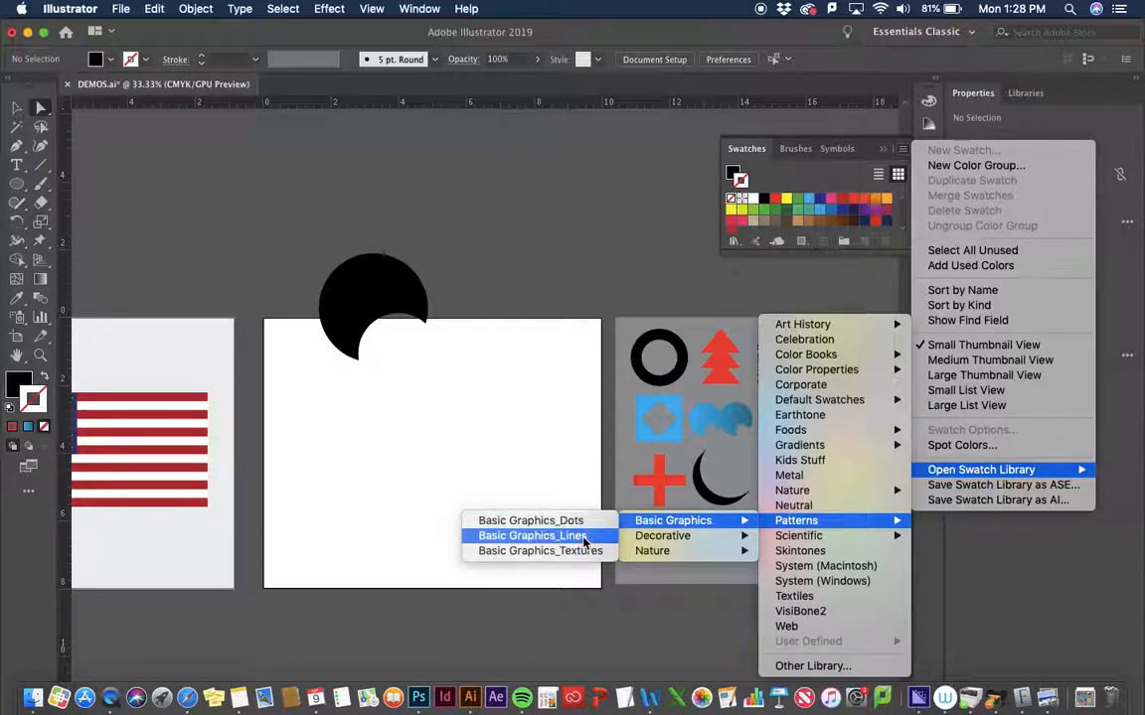
pyautogui.click(531, 535)
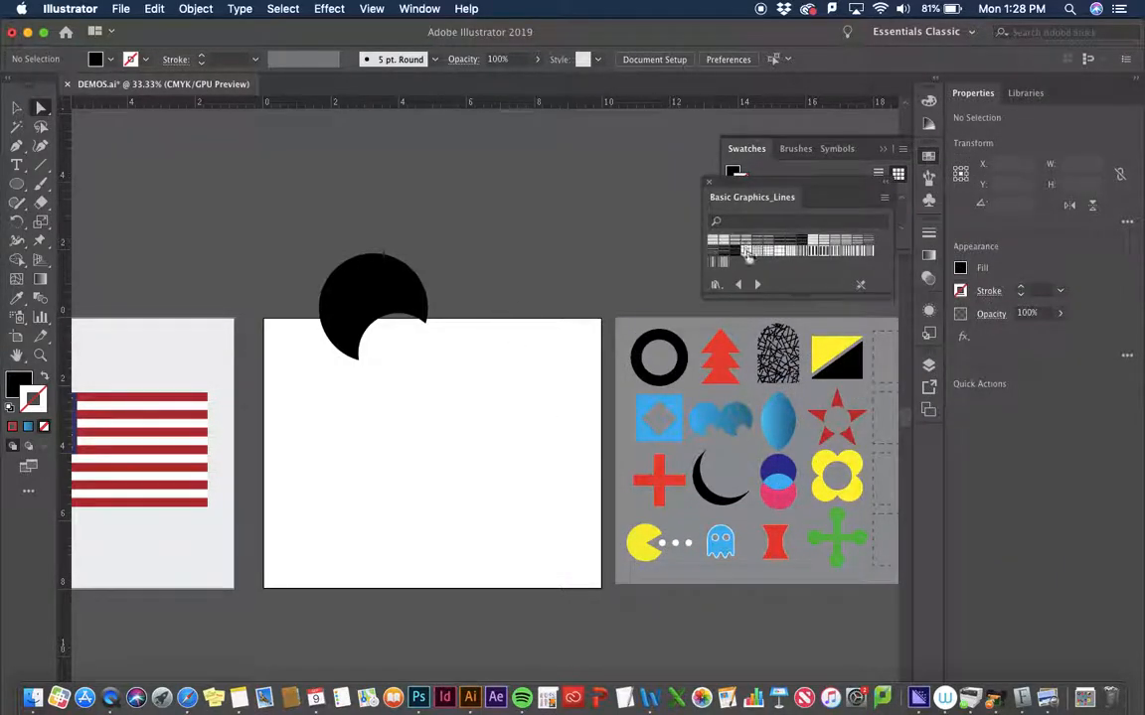
# Step: Fill the crescent with a dense line pattern and try several other Basic Graphics_Lines patterns on its stroke
pyautogui.click(363, 278)
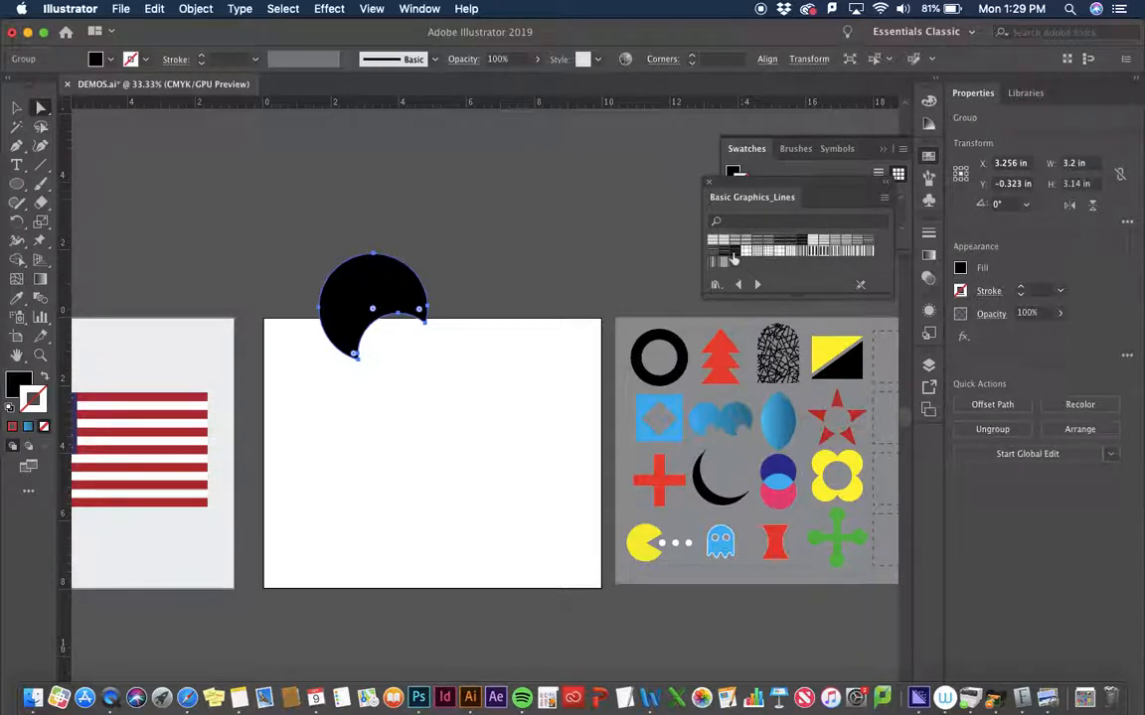
pyautogui.click(733, 252)
pyautogui.click(44, 378)
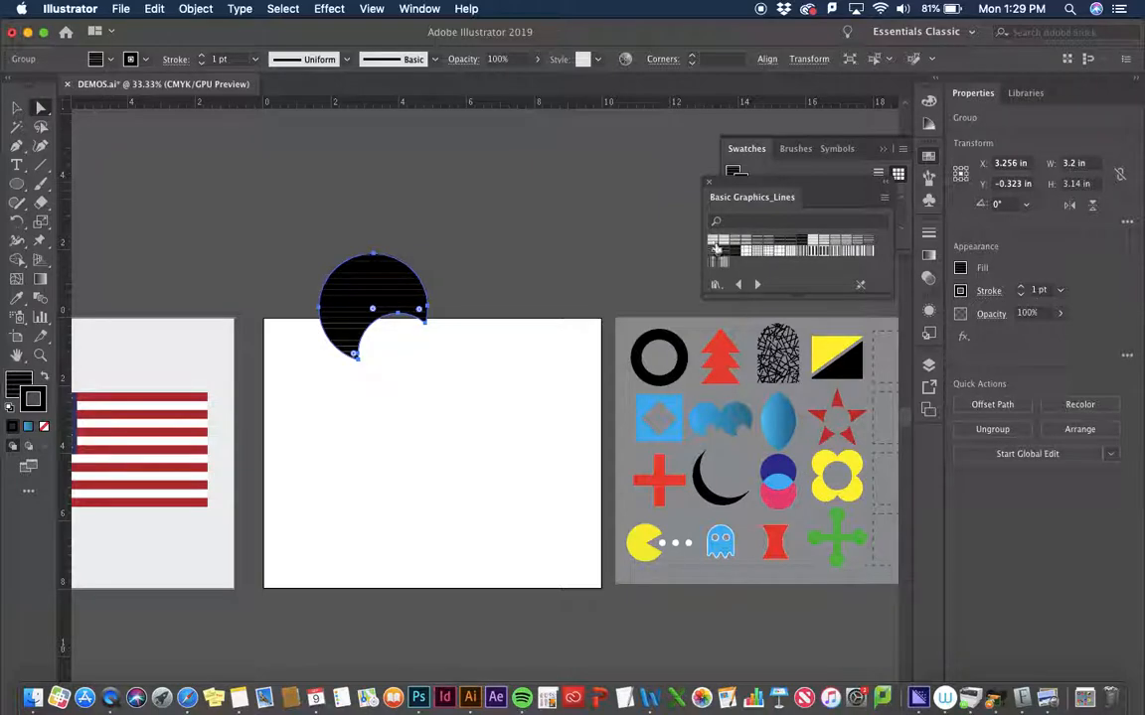
pyautogui.click(715, 241)
pyautogui.click(712, 263)
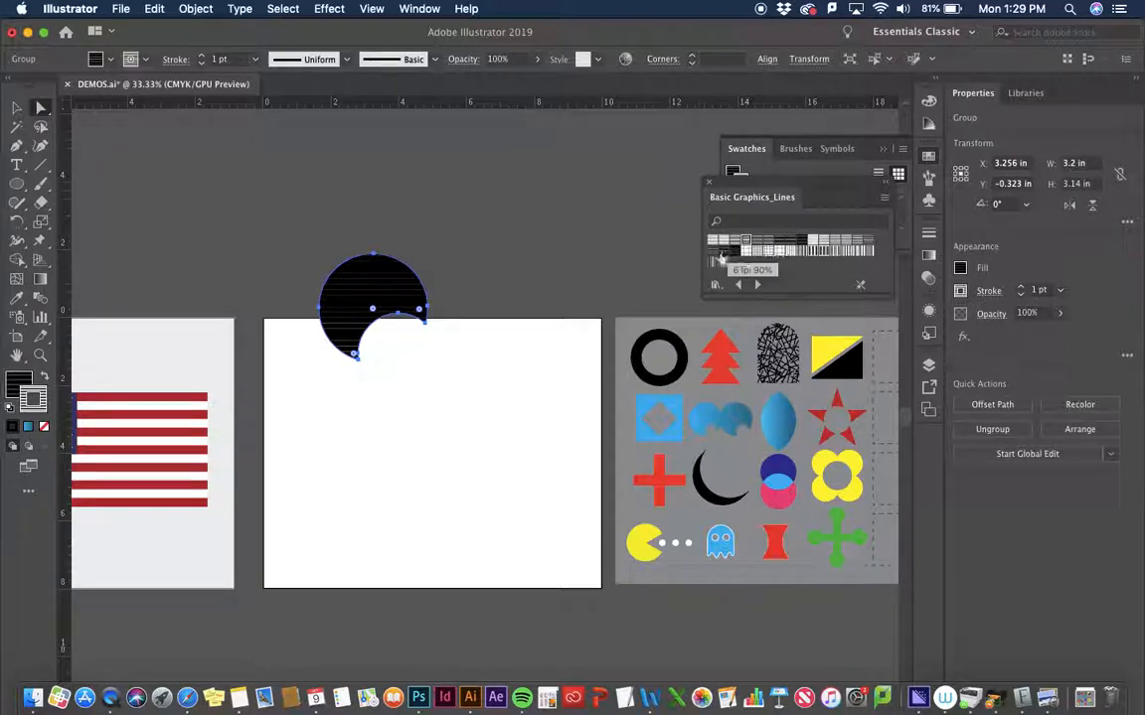
pyautogui.click(774, 253)
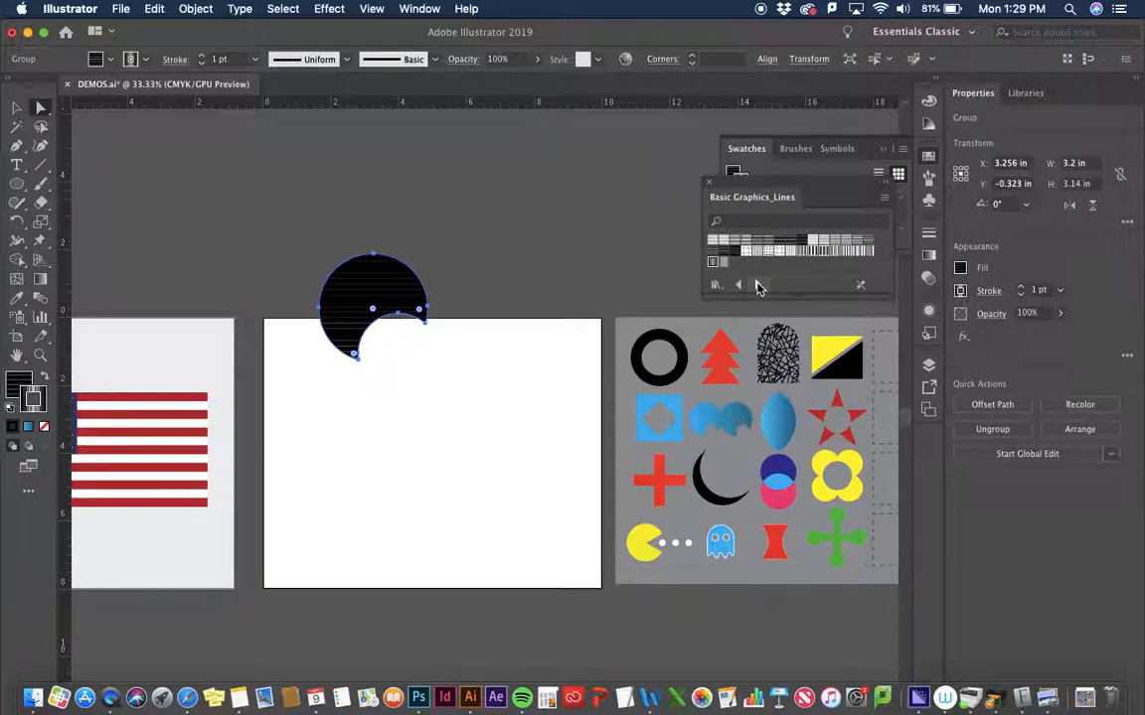
# Step: Bring up the Basic Graphics_Textures swatches and try several of its patterns as the crescent's fill
pyautogui.click(757, 285)
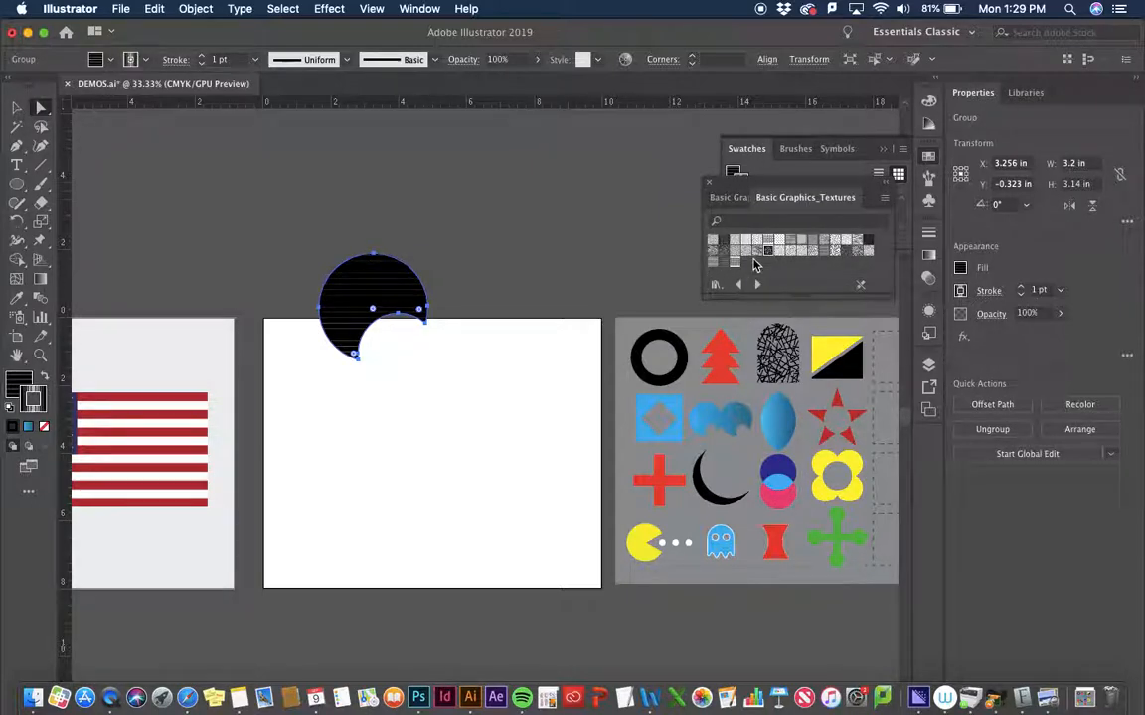
pyautogui.click(18, 386)
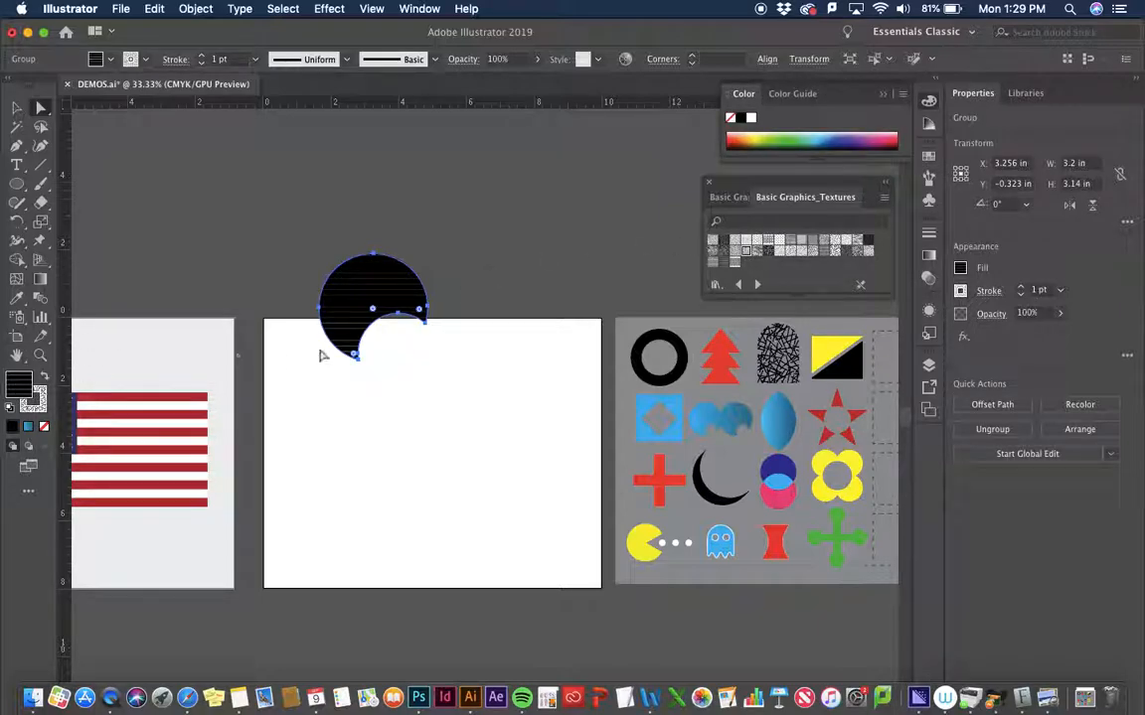
pyautogui.click(761, 253)
pyautogui.click(726, 252)
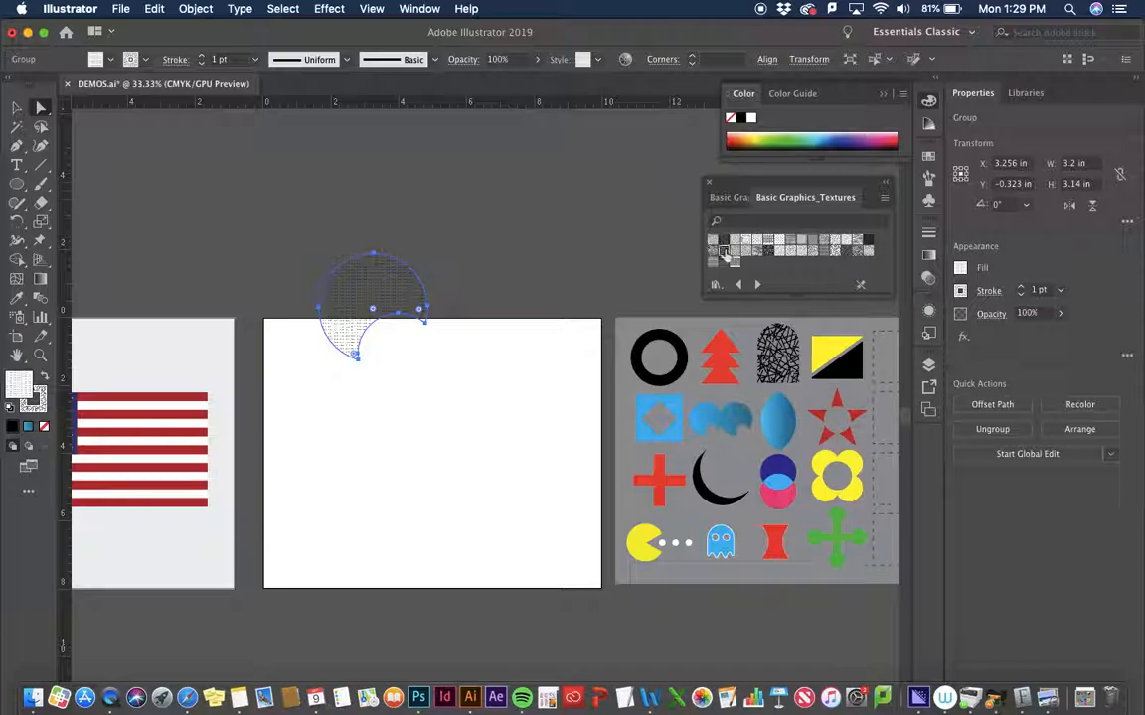
pyautogui.click(745, 251)
pyautogui.click(767, 253)
pyautogui.click(822, 244)
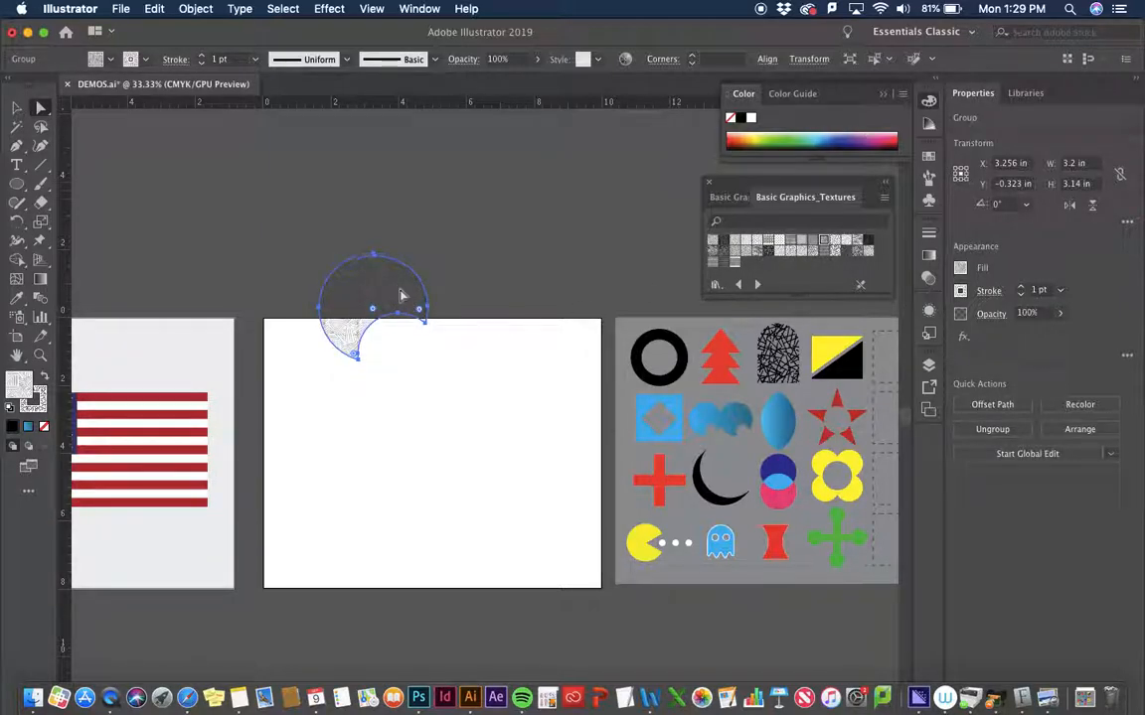
# Step: Delete the patterned crescent
pyautogui.click(332, 288)
pyautogui.hotkey('ctrl', 'z')
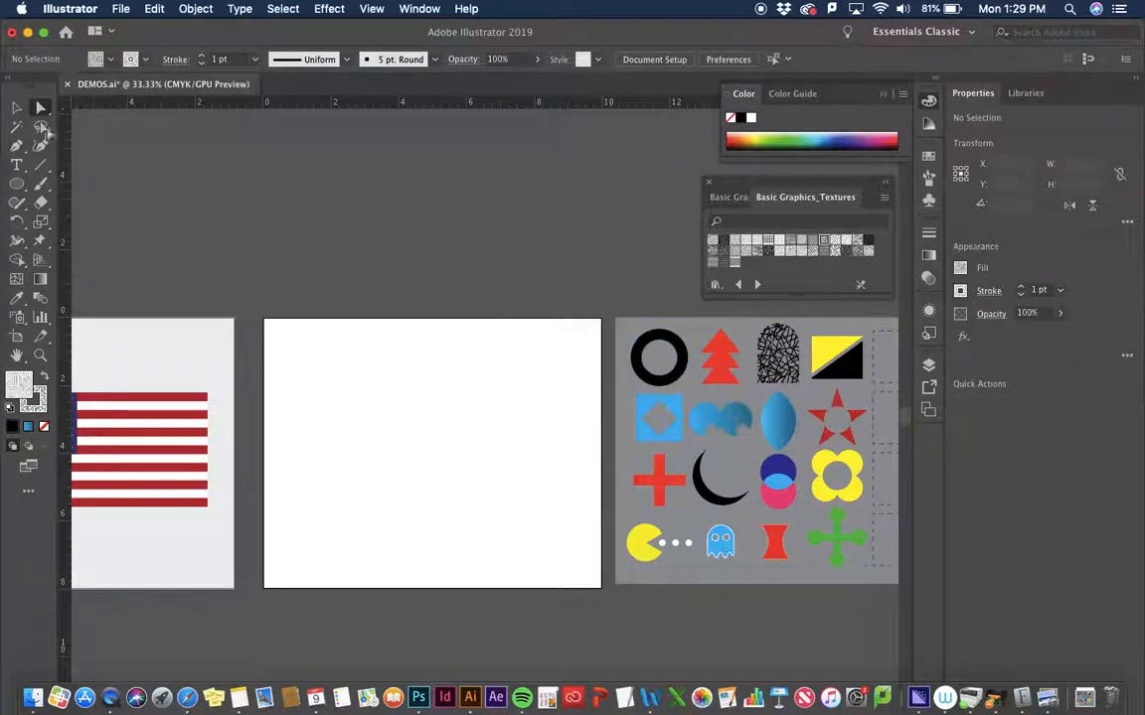
# Step: Draw a circle about 2.85 in wide on the blank artboard, with a black fill and no stroke
pyautogui.click(16, 184)
pyautogui.moveTo(312, 358); pyautogui.dragTo(395, 456)
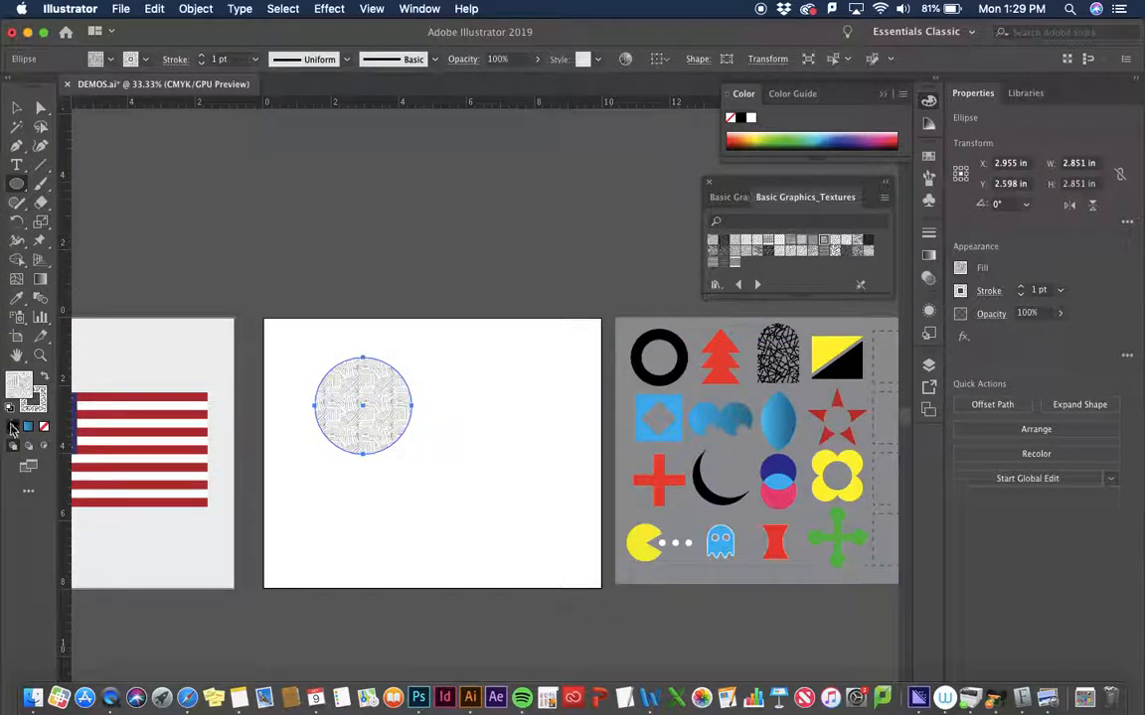
pyautogui.click(45, 427)
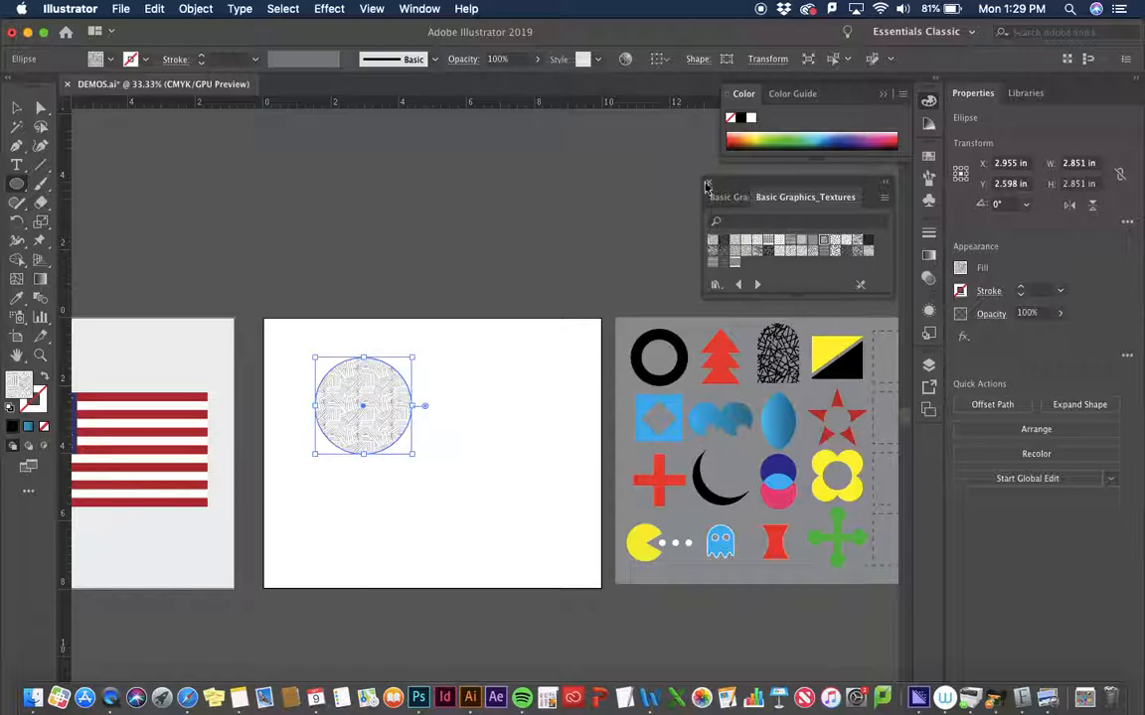
pyautogui.click(740, 119)
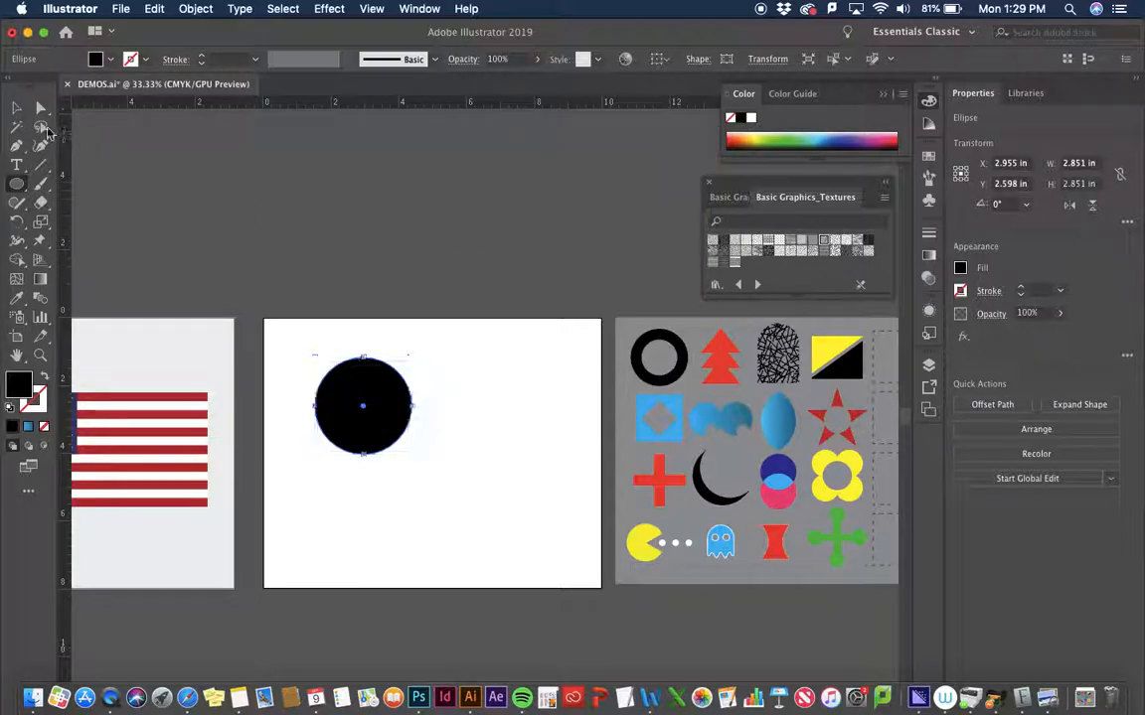
# Step: Duplicate the black circle and place the copy directly beside the original on its right
pyautogui.click(22, 109)
pyautogui.click(290, 357)
pyautogui.moveTo(289, 358); pyautogui.dragTo(425, 455)
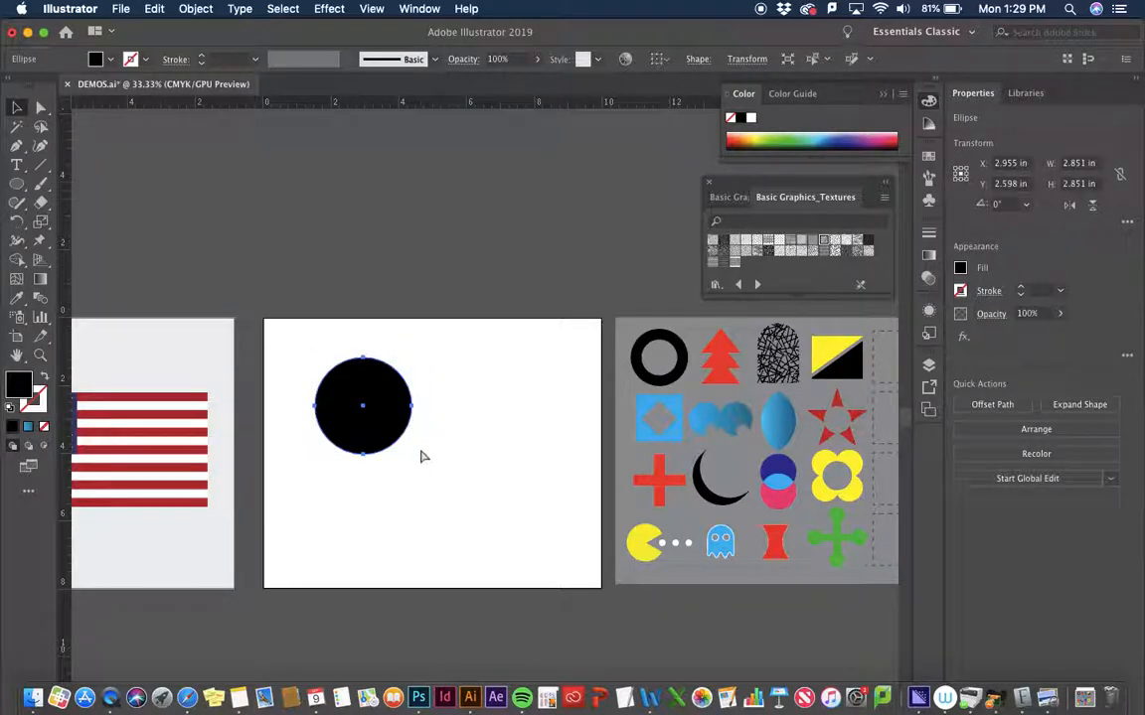
pyautogui.press('super+c')
pyautogui.press('super+v')
pyautogui.moveTo(489, 425); pyautogui.dragTo(471, 407)
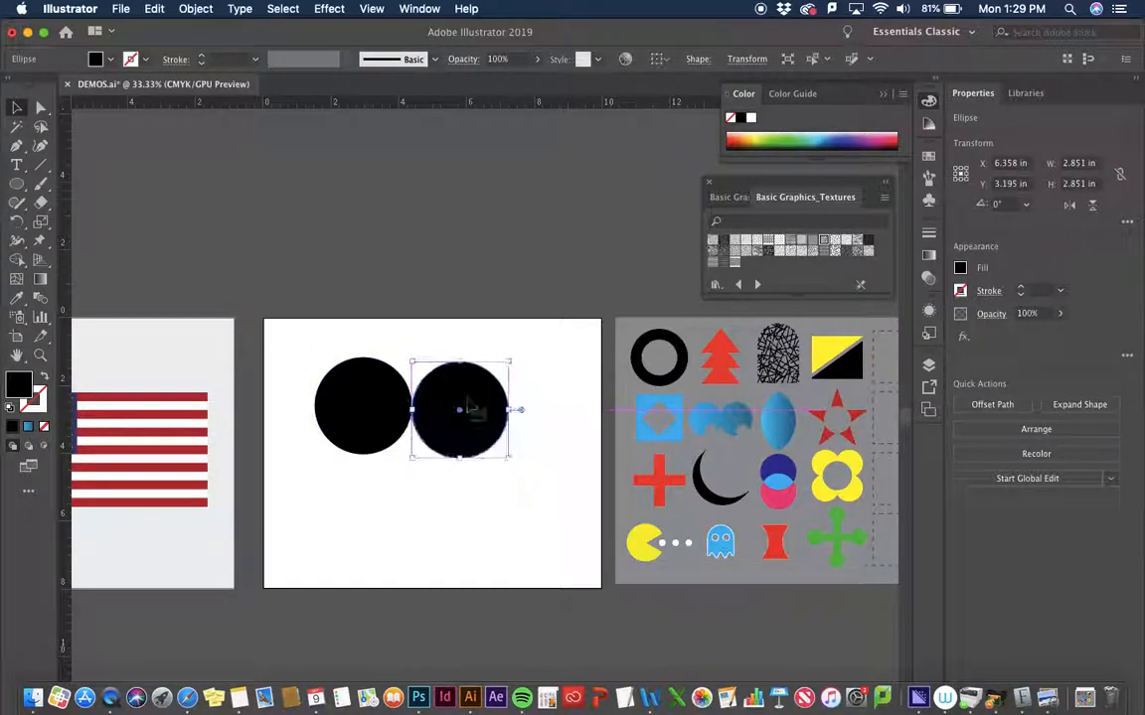
# Step: Align the two black circles on their horizontal and vertical centers so they are stacked
pyautogui.keyDown('shift'); pyautogui.click(370, 367); pyautogui.keyUp('shift')
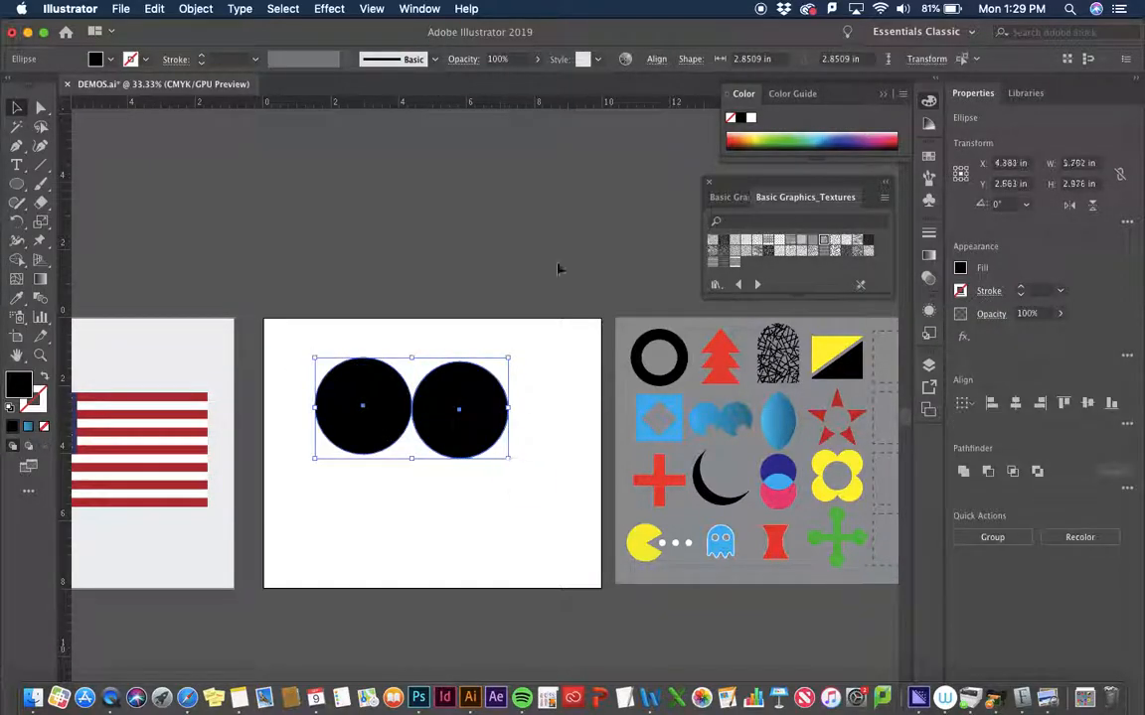
pyautogui.click(656, 62)
pyautogui.click(519, 104)
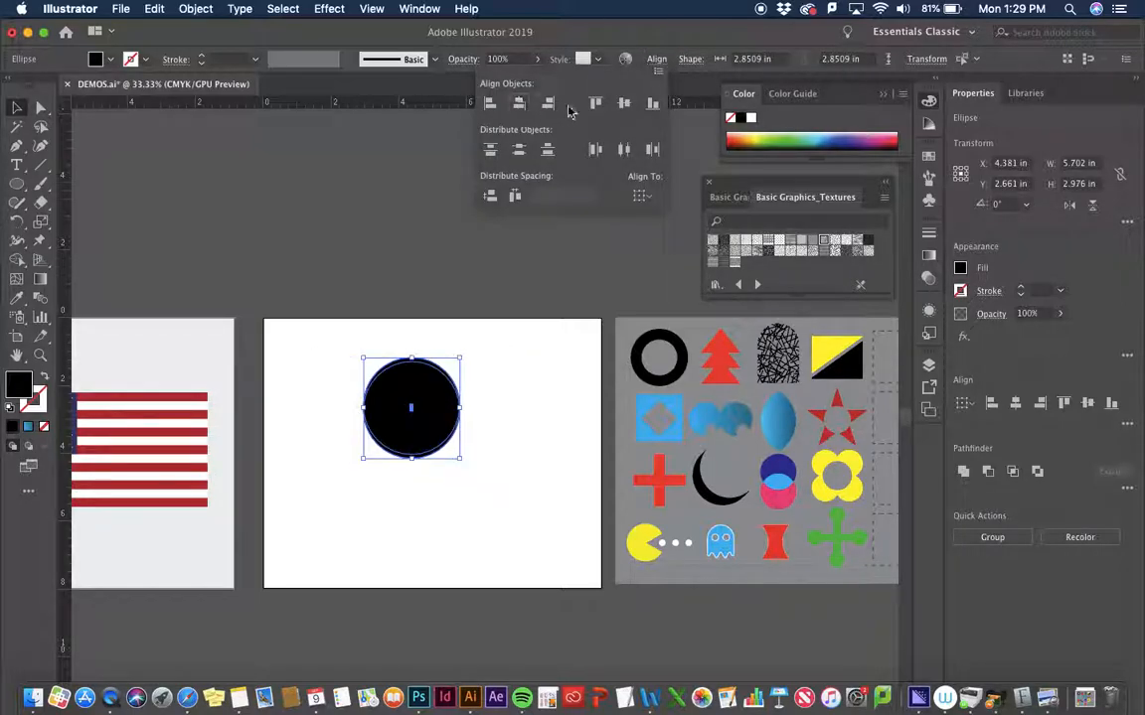
pyautogui.click(425, 319)
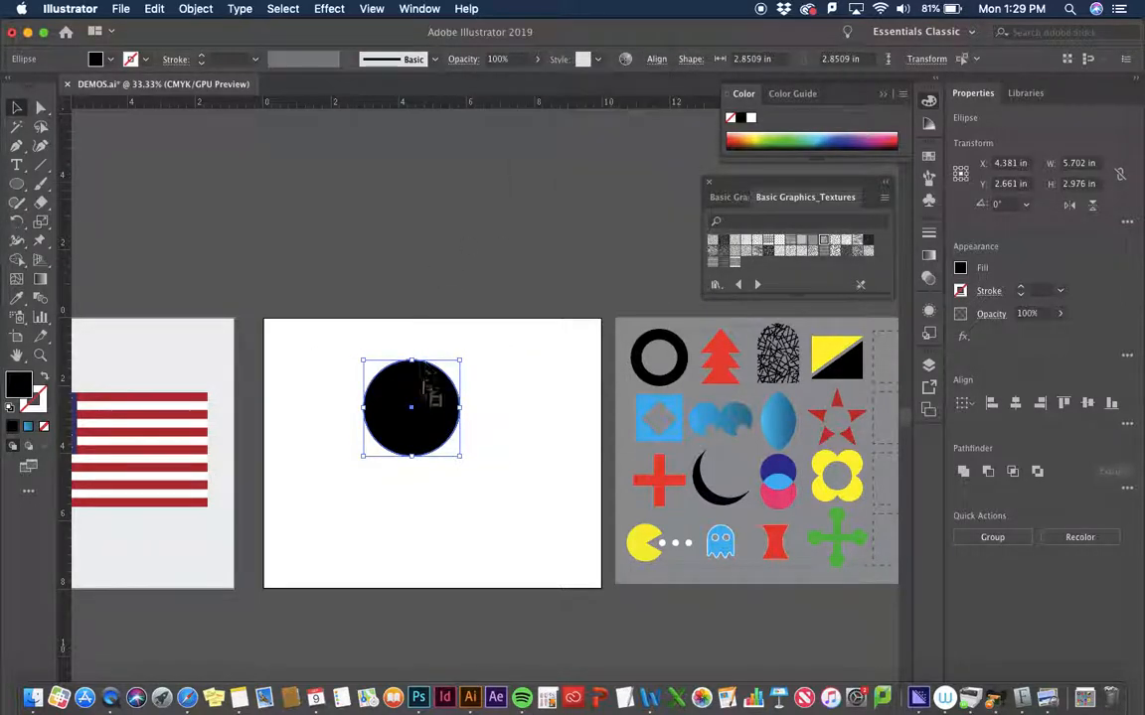
pyautogui.click(519, 396)
# Step: Scale the front circle down proportionally about its center to about 1.73 in wide
pyautogui.click(436, 407)
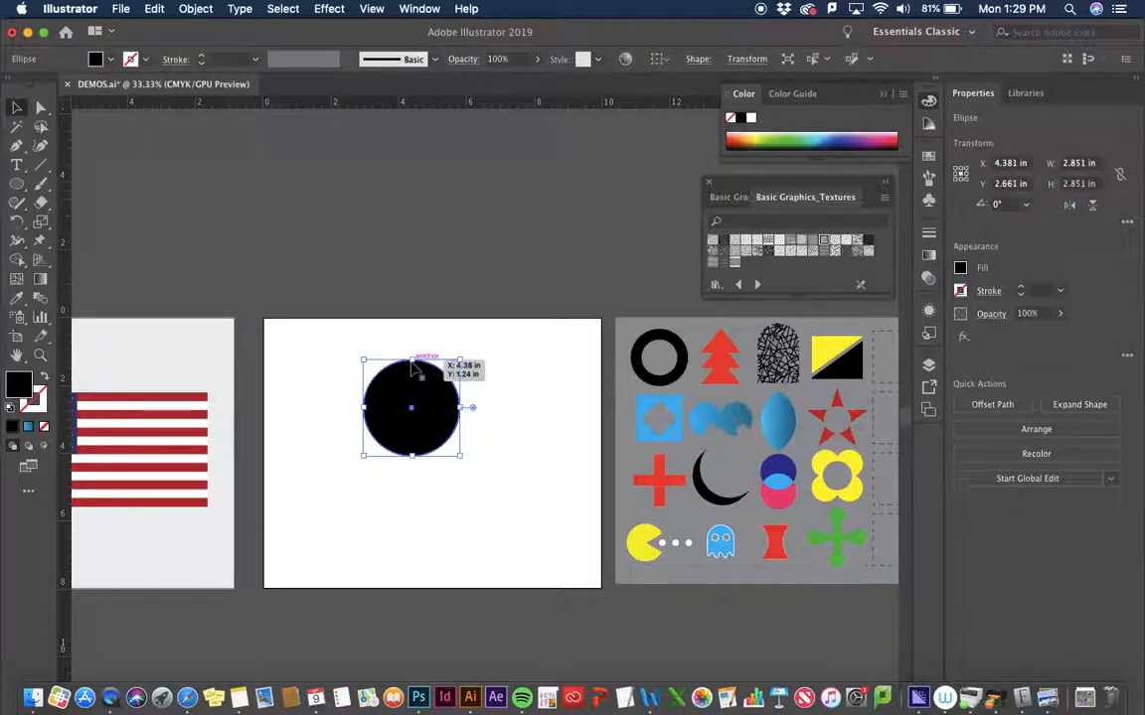
pyautogui.moveTo(413, 359); pyautogui.dragTo(425, 426)
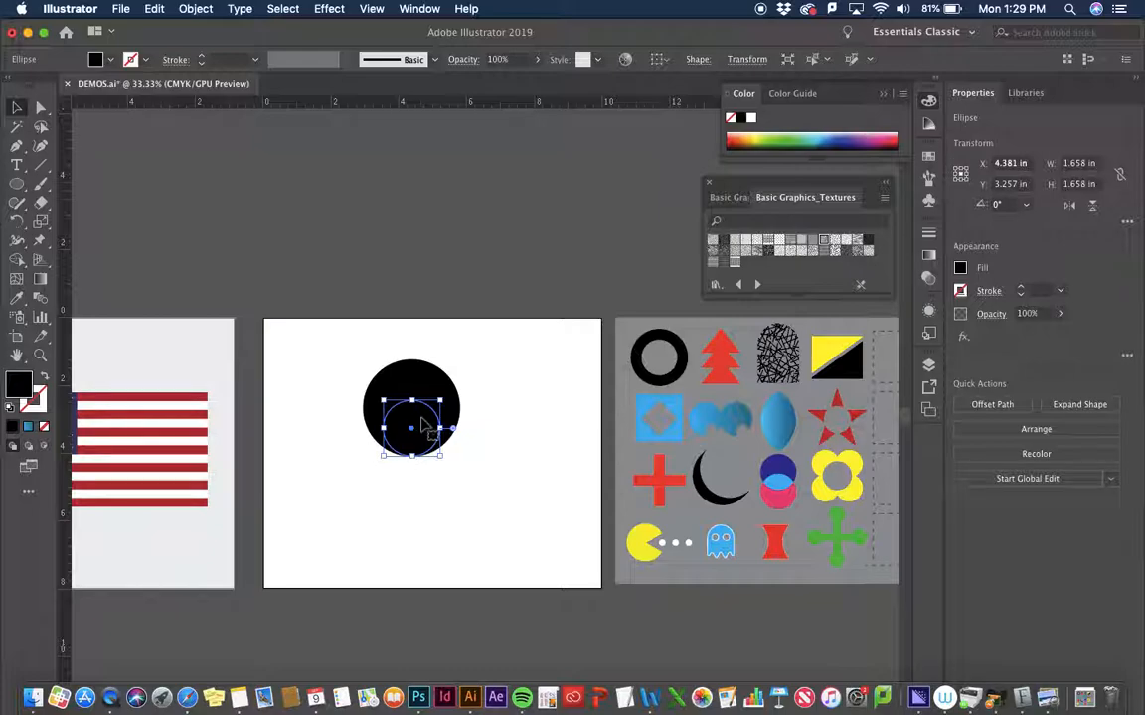
pyautogui.press('super+z')
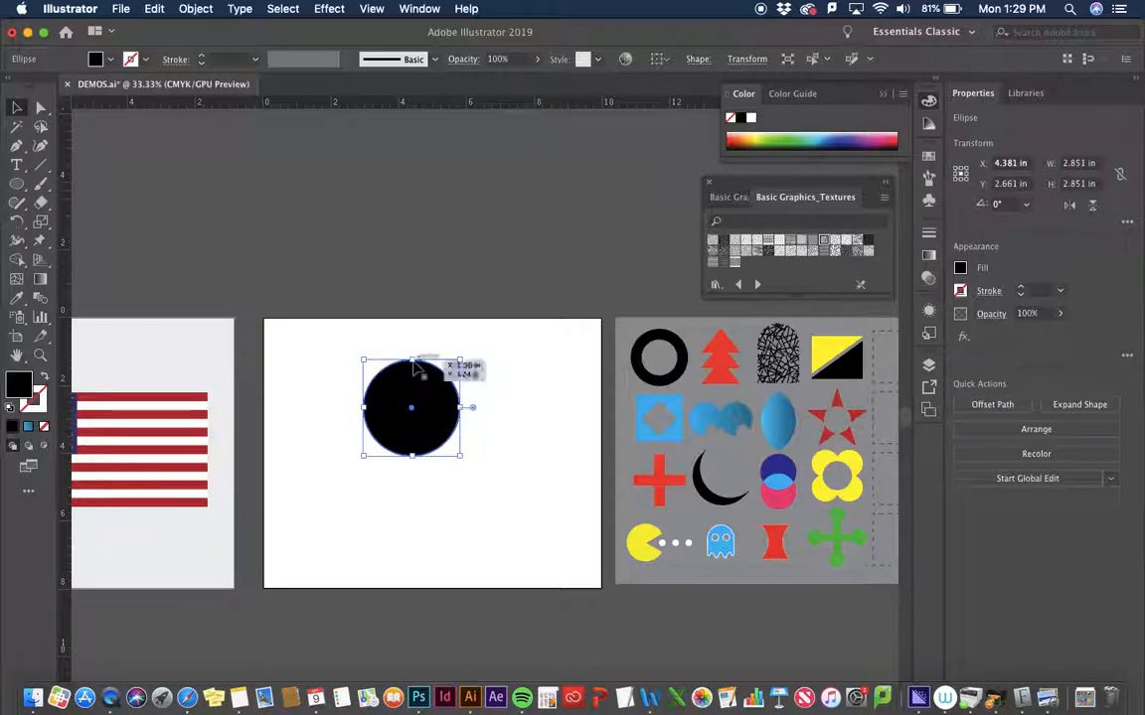
pyautogui.moveTo(413, 360); pyautogui.dragTo(412, 379)
pyautogui.click(497, 457)
pyautogui.moveTo(467, 443); pyautogui.dragTo(331, 340)
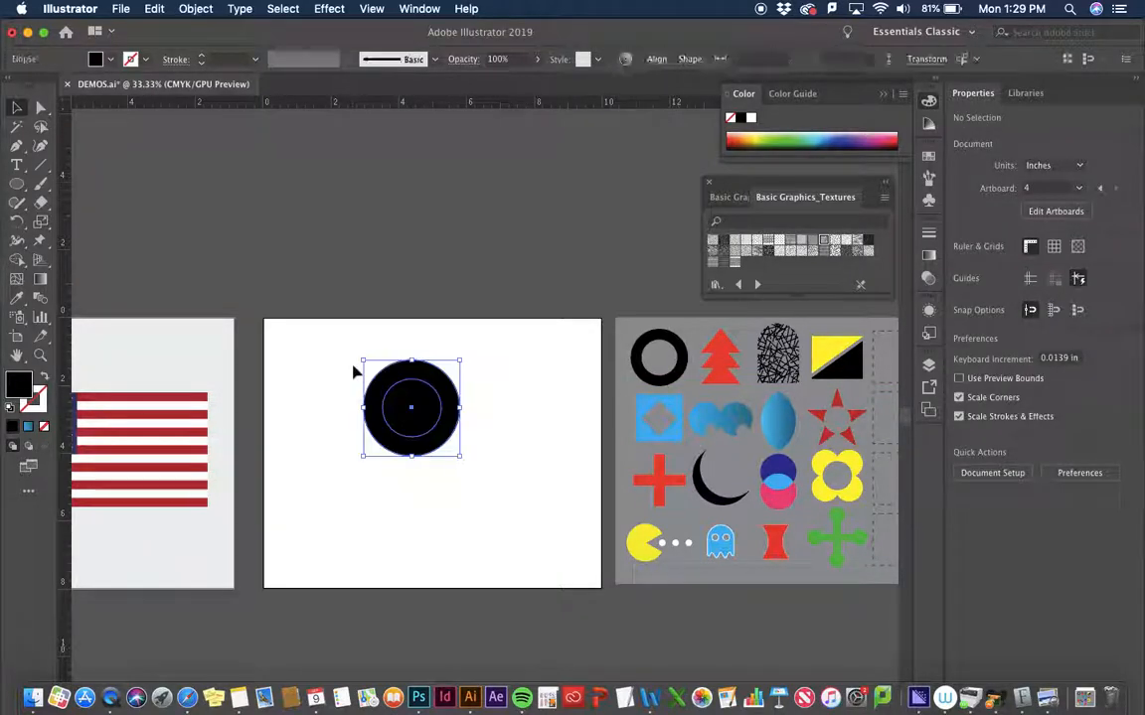
pyautogui.click(470, 321)
# Step: Fill the smaller inner circle with a dark green swatch
pyautogui.click(403, 398)
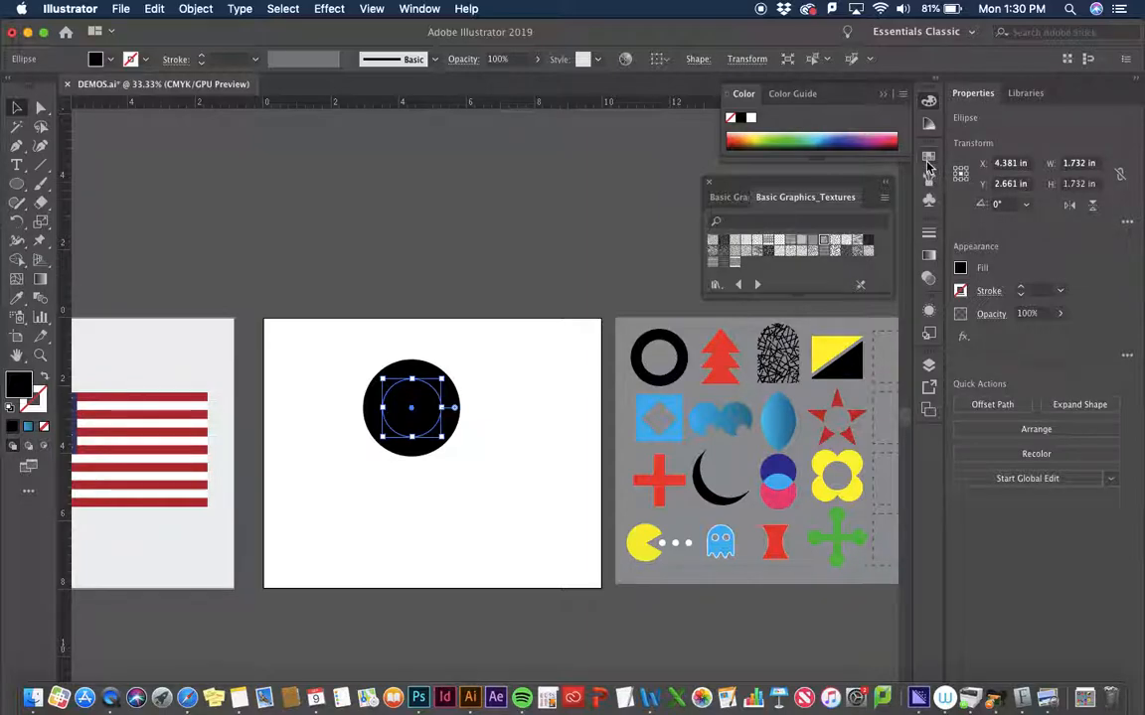
pyautogui.click(928, 159)
pyautogui.click(790, 218)
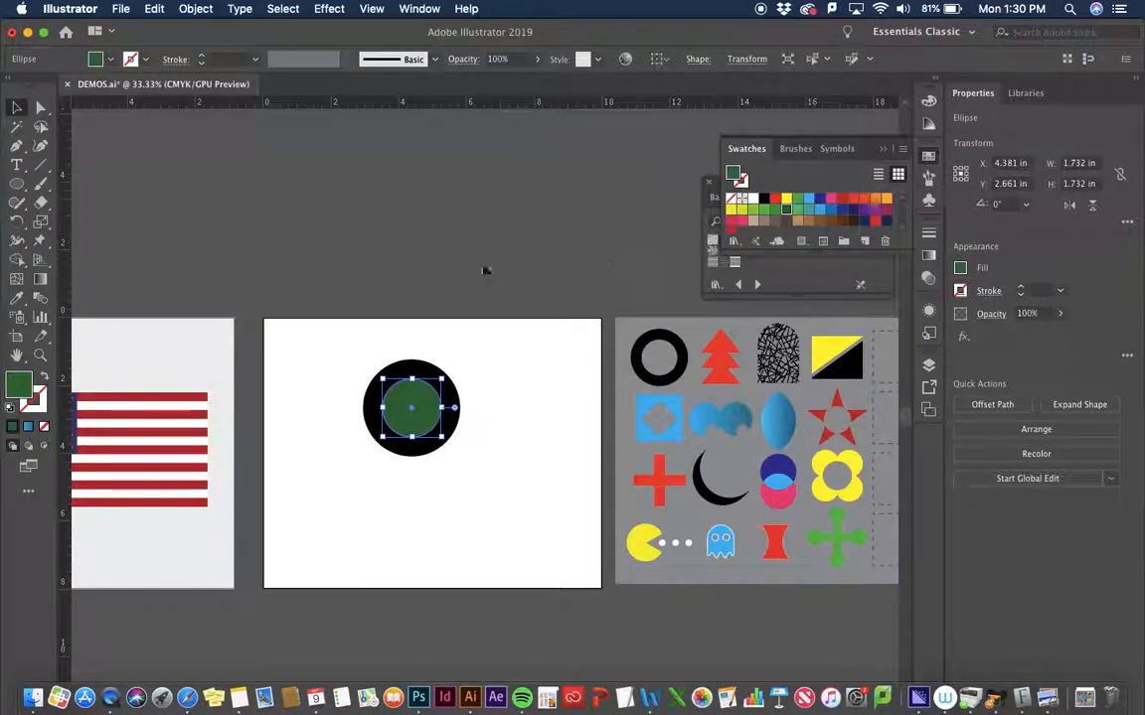
# Step: Select both concentric circles and show the Pathfinder options
pyautogui.moveTo(341, 338); pyautogui.dragTo(467, 455)
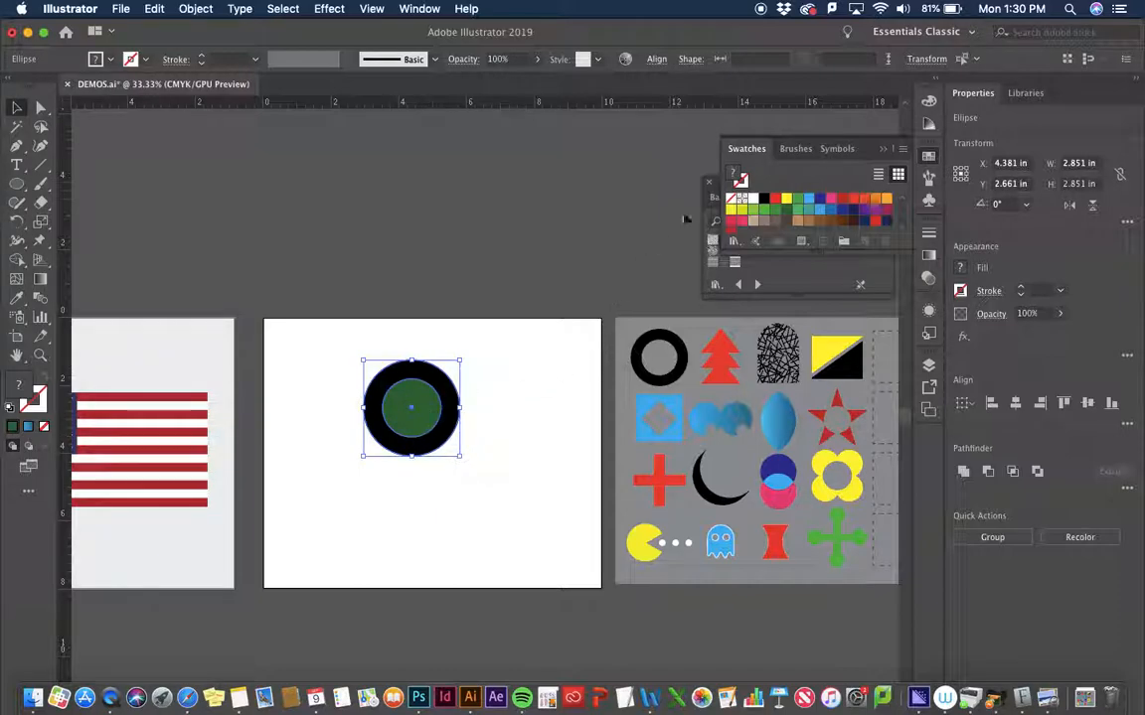
pyautogui.click(414, 10)
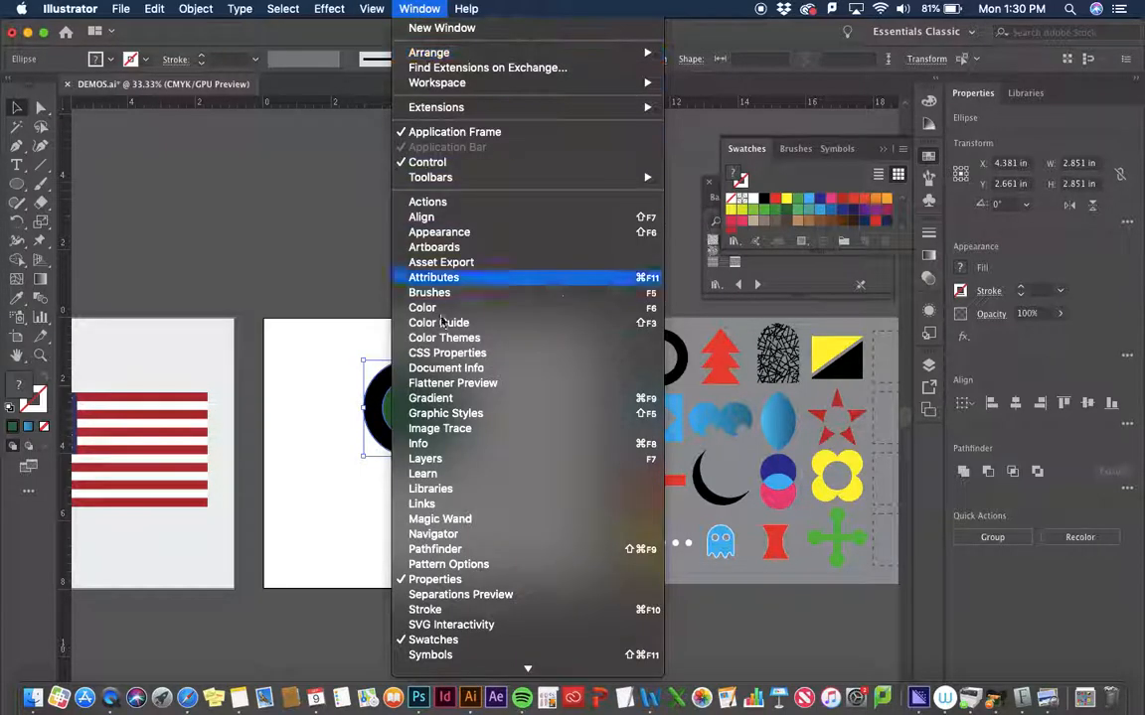
pyautogui.click(455, 549)
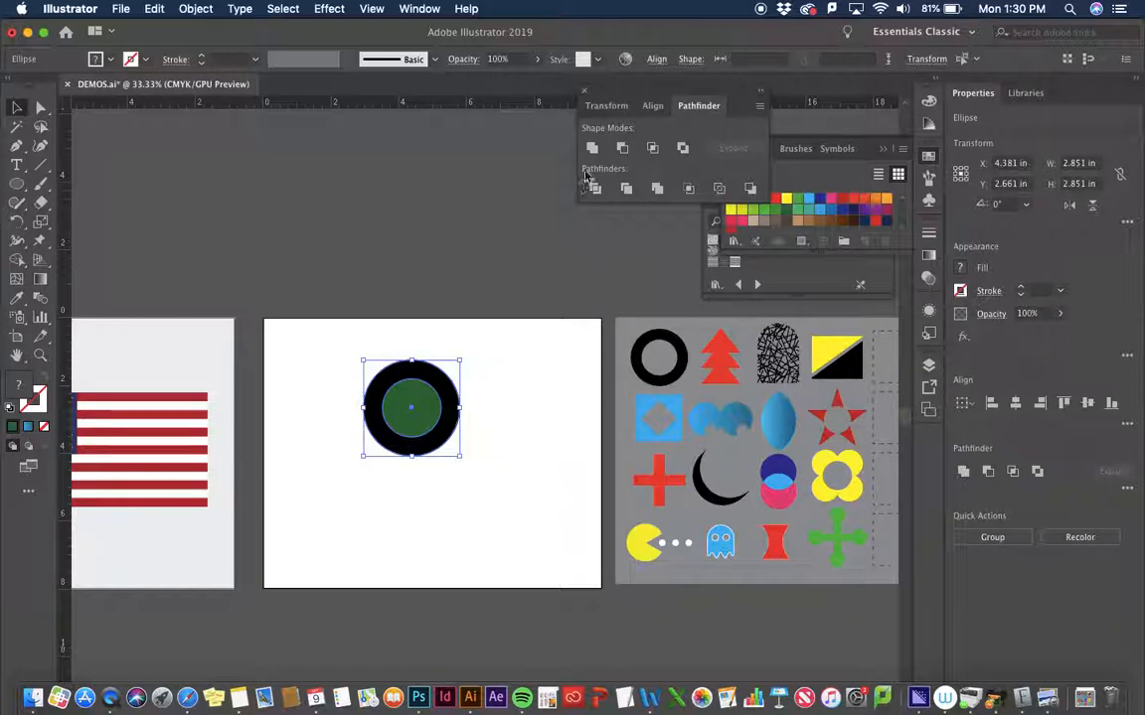
# Step: Try to unite the black and green circles into a single shape, and undo it
pyautogui.click(592, 149)
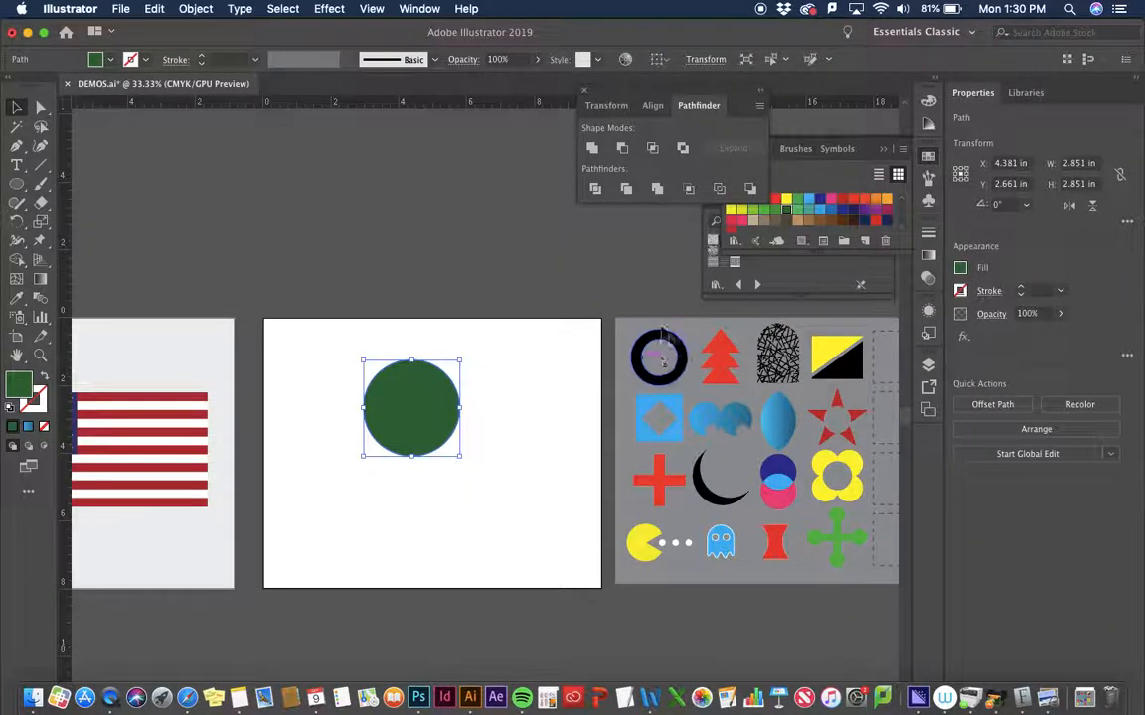
pyautogui.press('super+z')
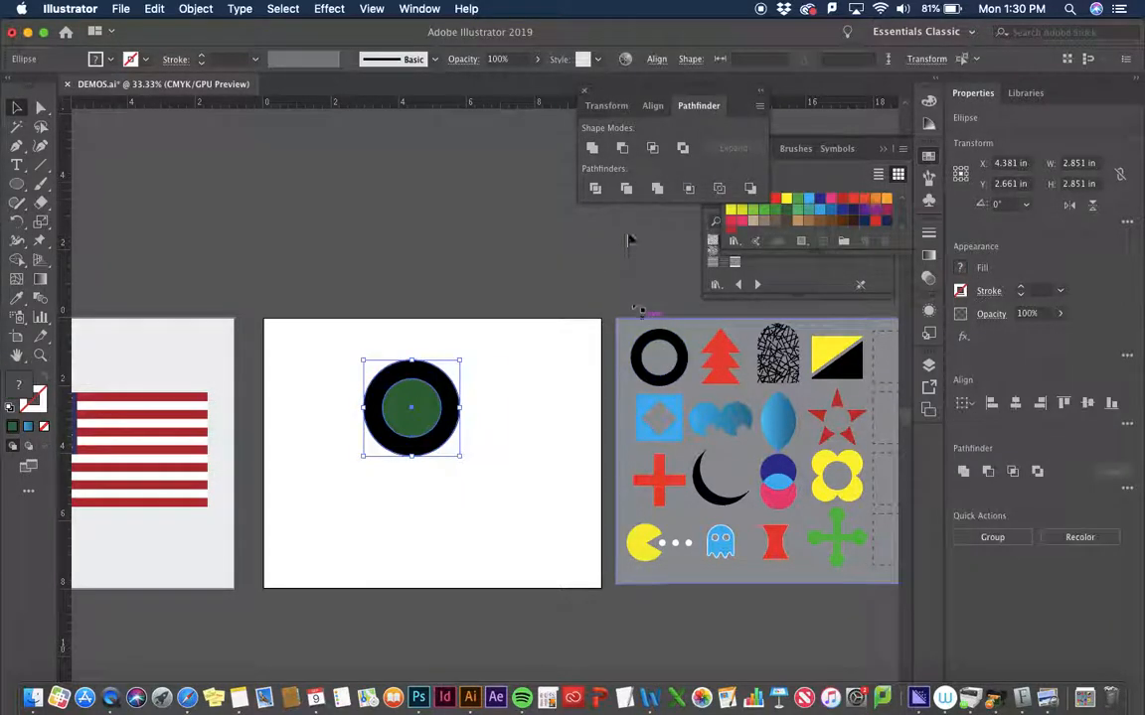
# Step: Try to divide the two circles with Pathfinder, delete the green center and move the black ring, undoing it all
pyautogui.click(594, 190)
pyautogui.click(41, 107)
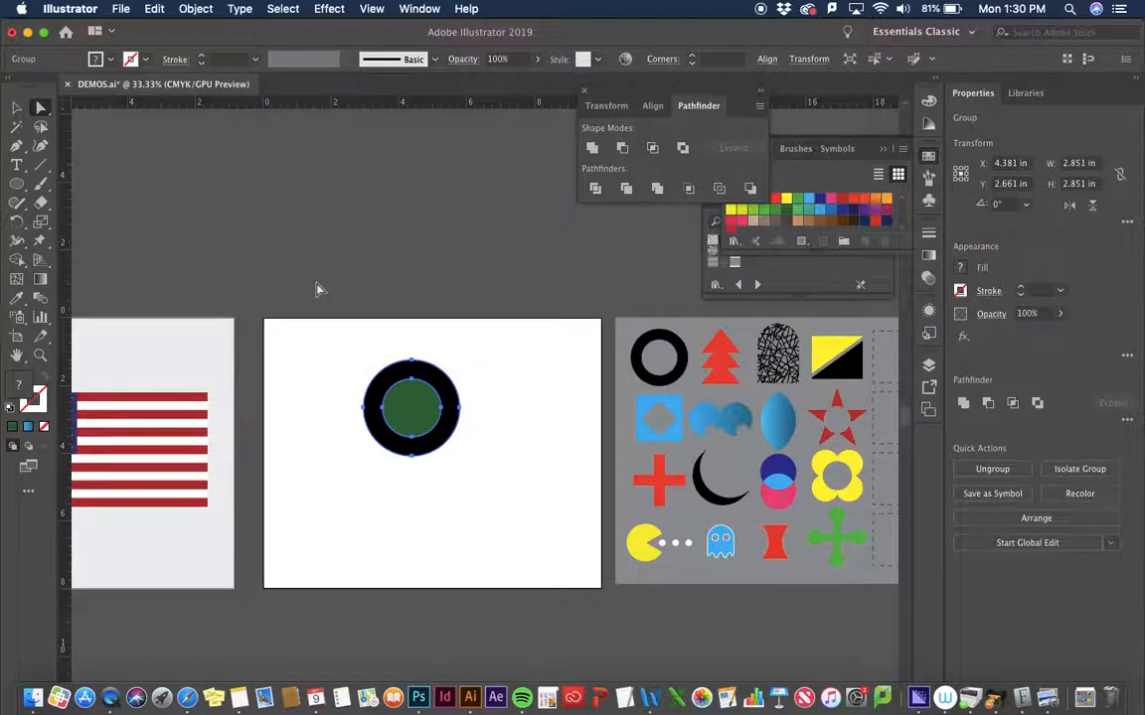
pyautogui.click(410, 408)
pyautogui.press('Delete')
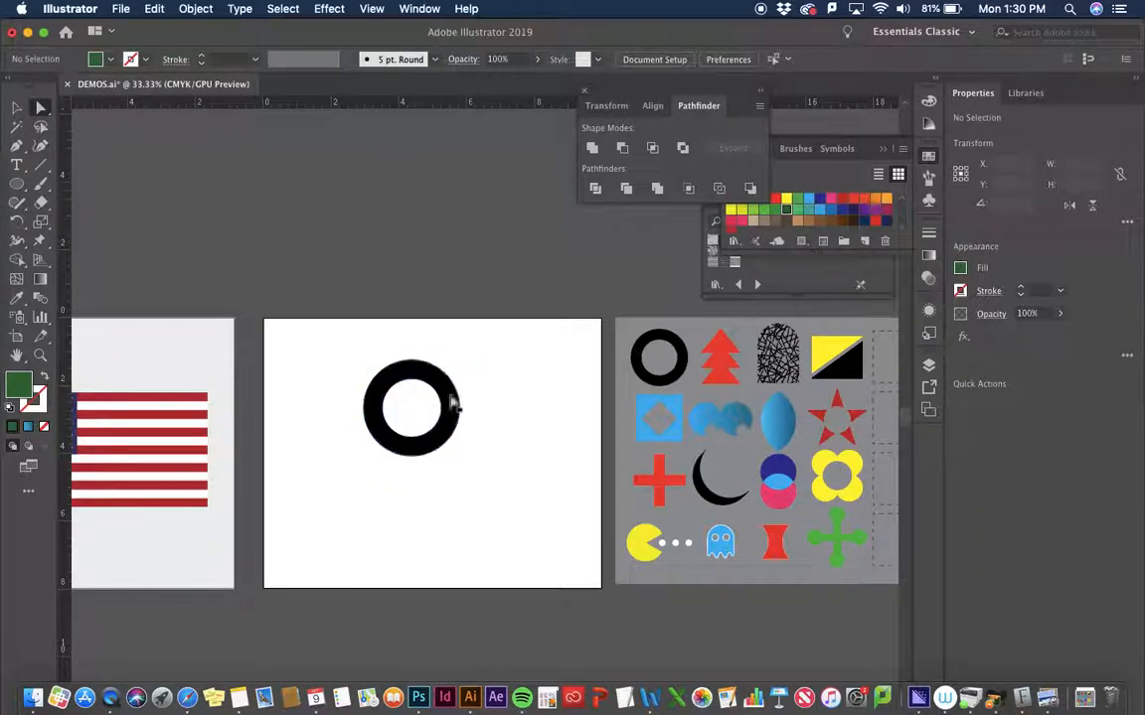
pyautogui.moveTo(442, 390); pyautogui.dragTo(511, 516)
pyautogui.press('super+z')
pyautogui.press('super+z')
pyautogui.press('super+z')
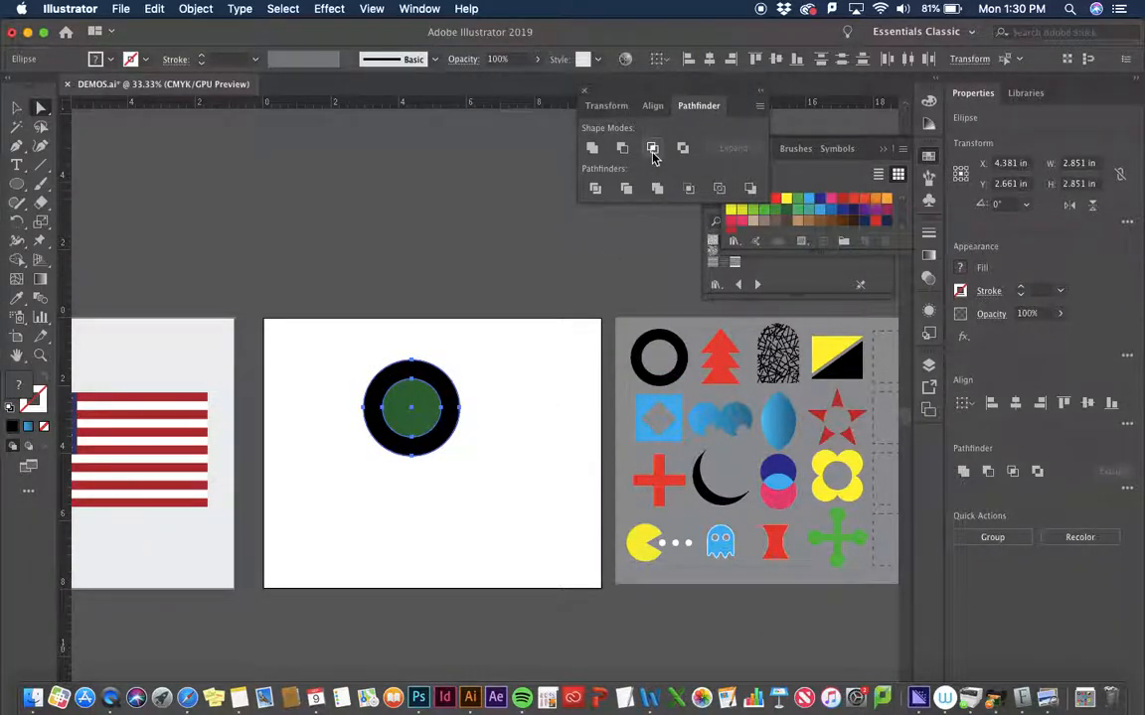
# Step: Subtract the green circle from the black one with Minus Front and move the ring to the artboard's upper-left corner
pyautogui.click(622, 148)
pyautogui.click(503, 348)
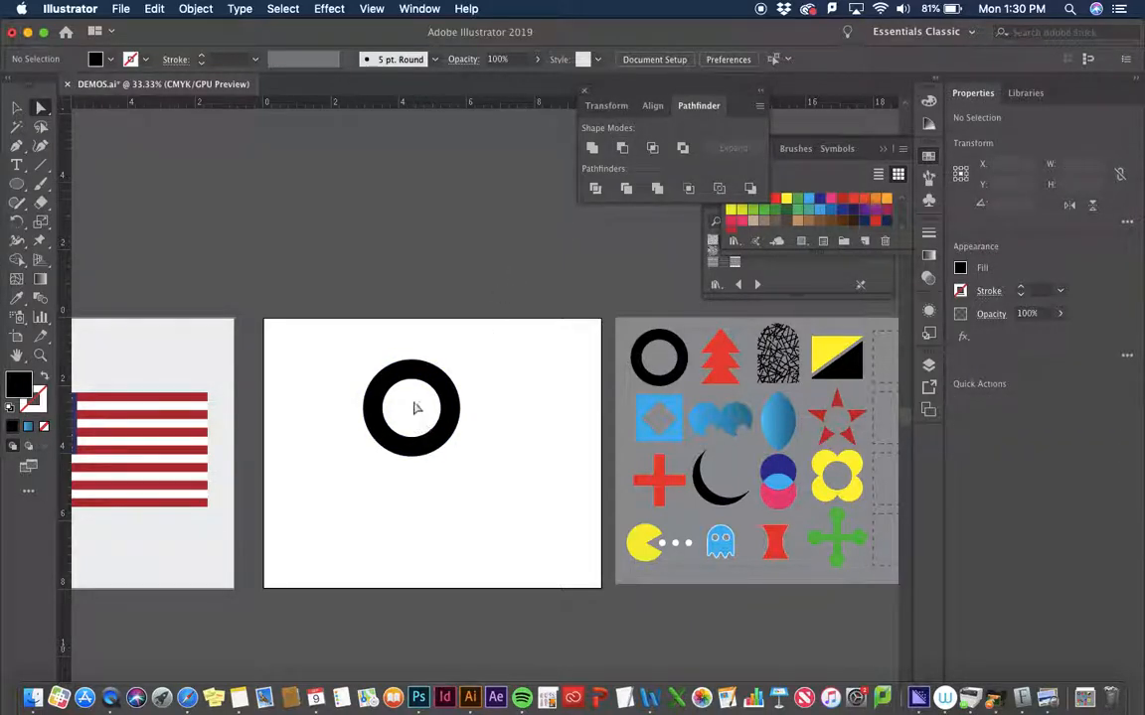
pyautogui.moveTo(430, 380); pyautogui.dragTo(348, 350)
pyautogui.click(429, 388)
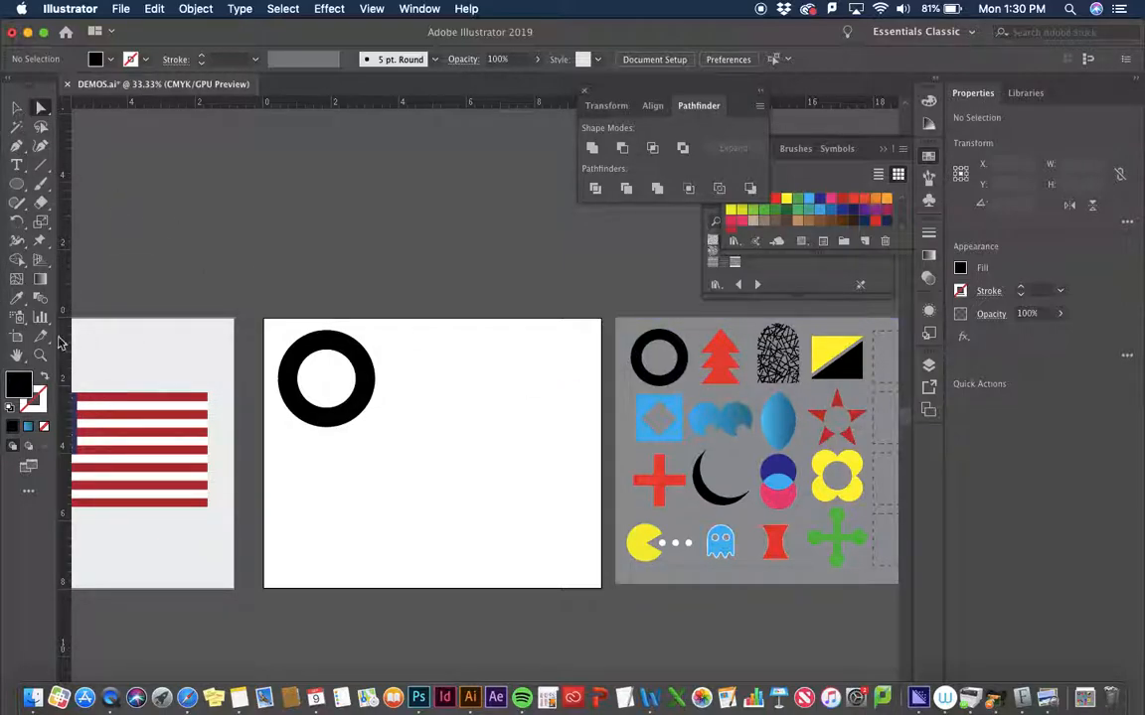
# Step: Create a black polygon with 3 sides and a 0.6944 in radius to the right of the ring
pyautogui.click(16, 184)
pyautogui.click(78, 240)
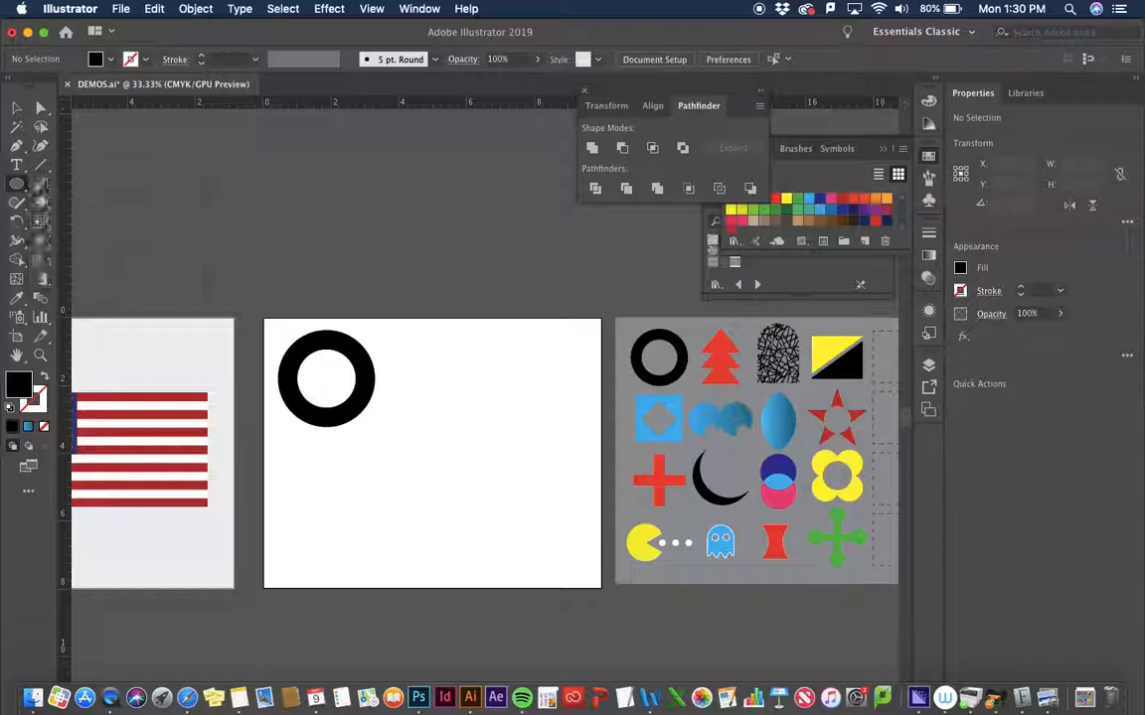
pyautogui.click(427, 403)
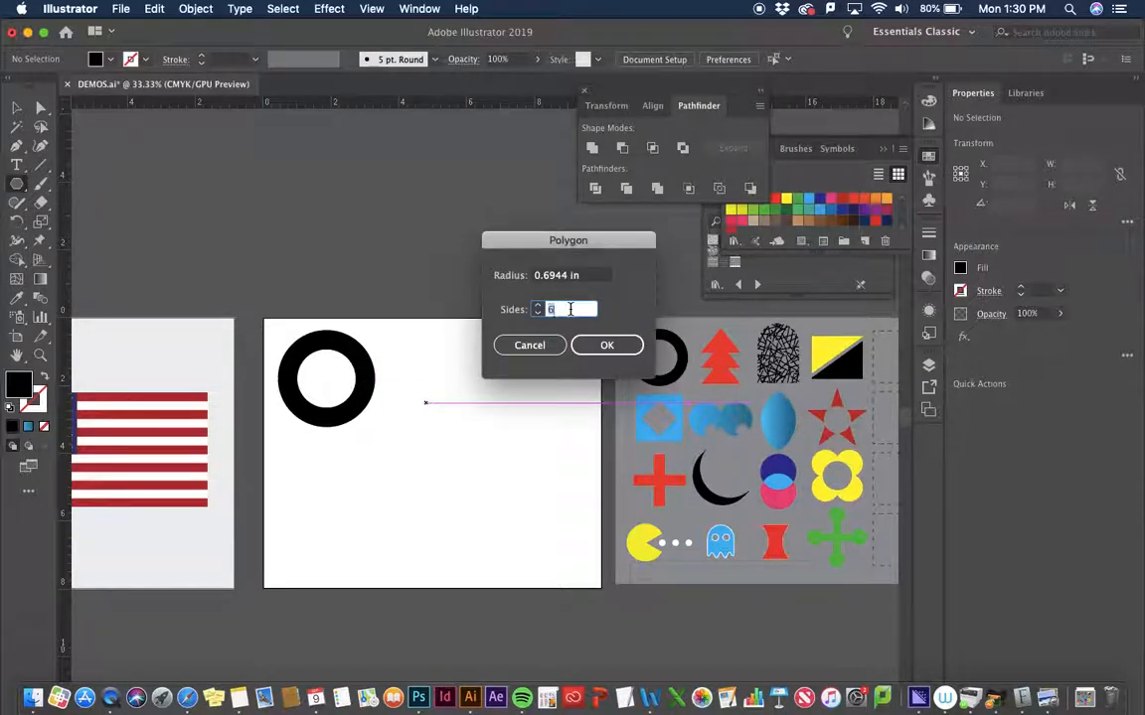
pyautogui.write('3')
pyautogui.click(603, 346)
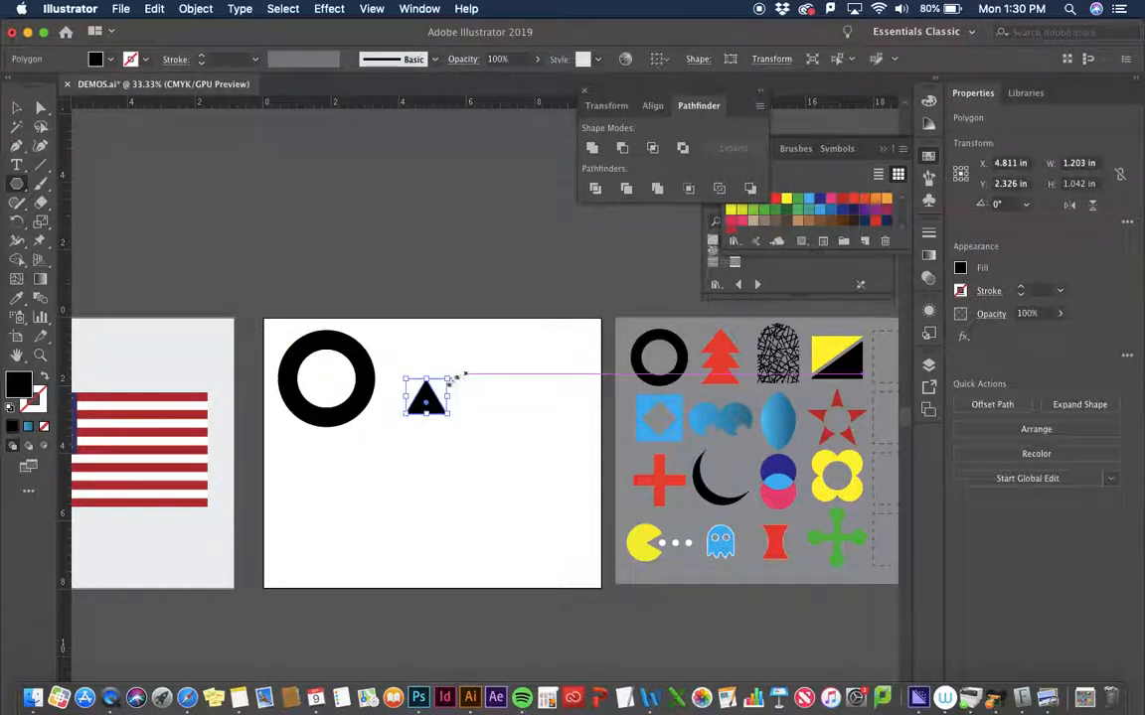
# Step: Move the triangle up beside the ring and duplicate it downward twice with overlap to stack three triangles
pyautogui.press('super+equal')
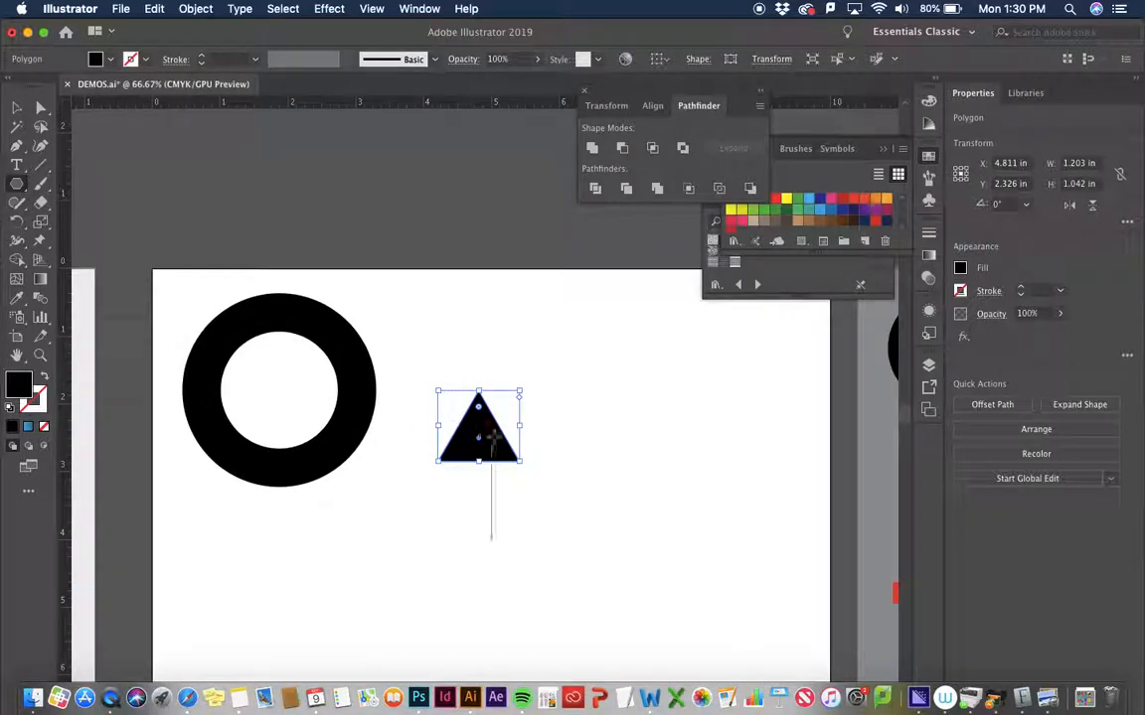
pyautogui.click(16, 111)
pyautogui.moveTo(479, 432); pyautogui.dragTo(481, 385)
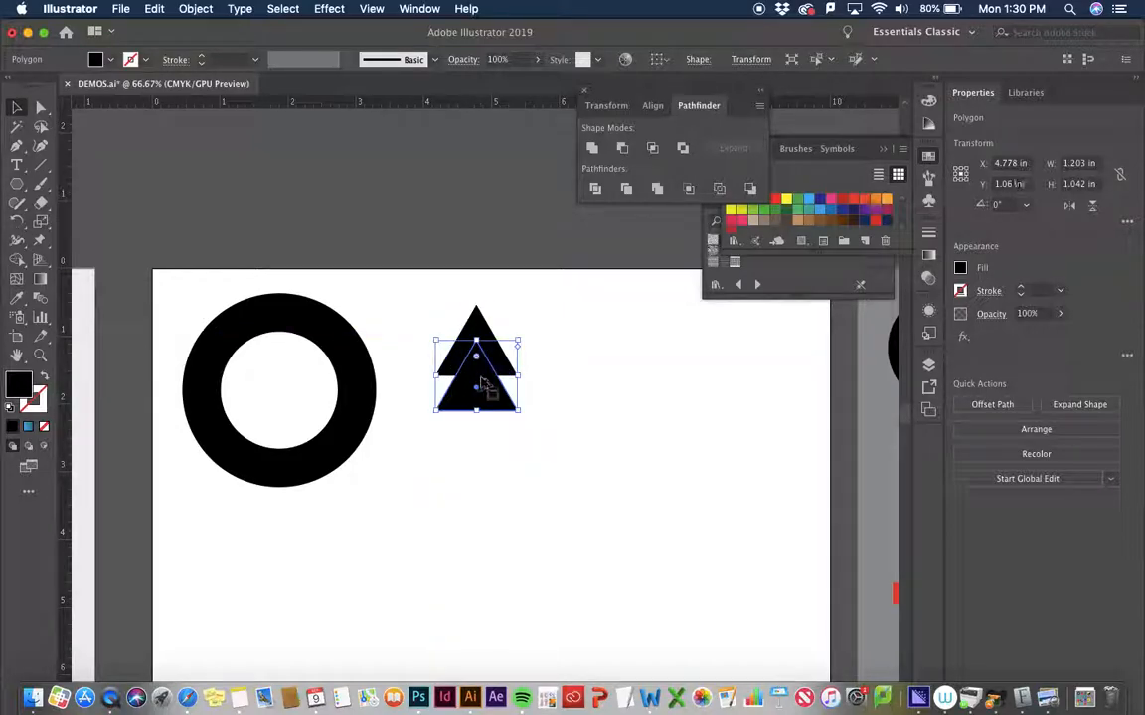
pyautogui.press('super+d')
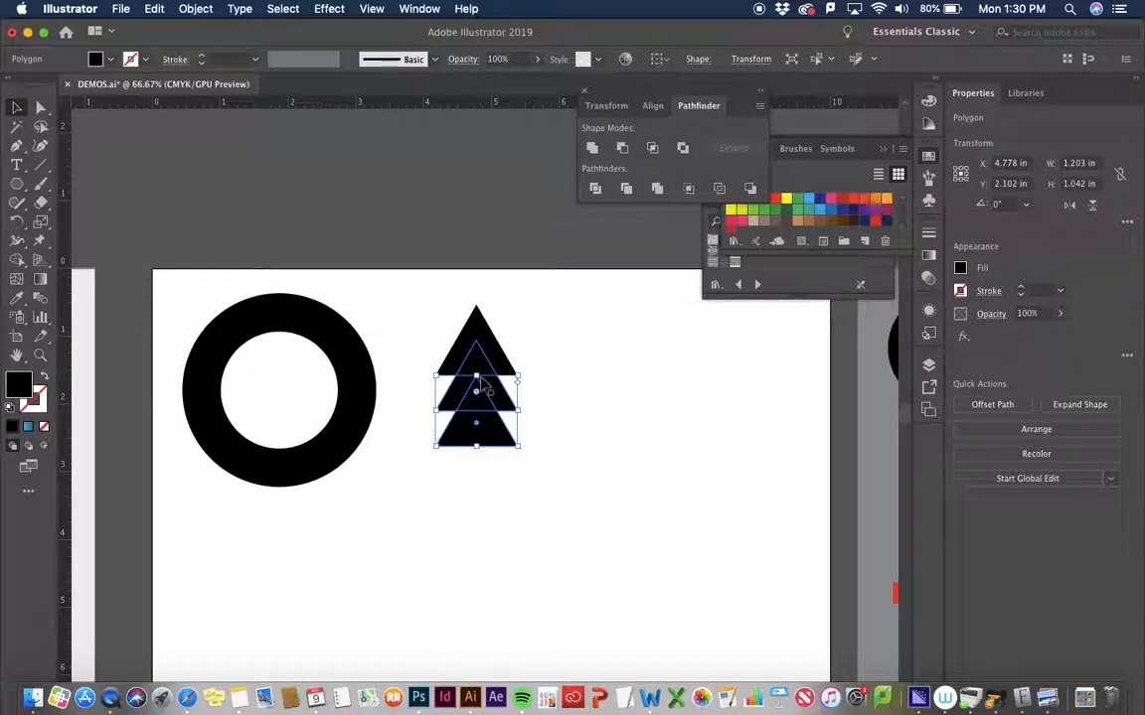
# Step: Repeat the triangle duplication several more times down the artboard, and undo the extra copies
pyautogui.press('super+d')
pyautogui.press('super+d')
pyautogui.press('super+d')
pyautogui.press('super+d')
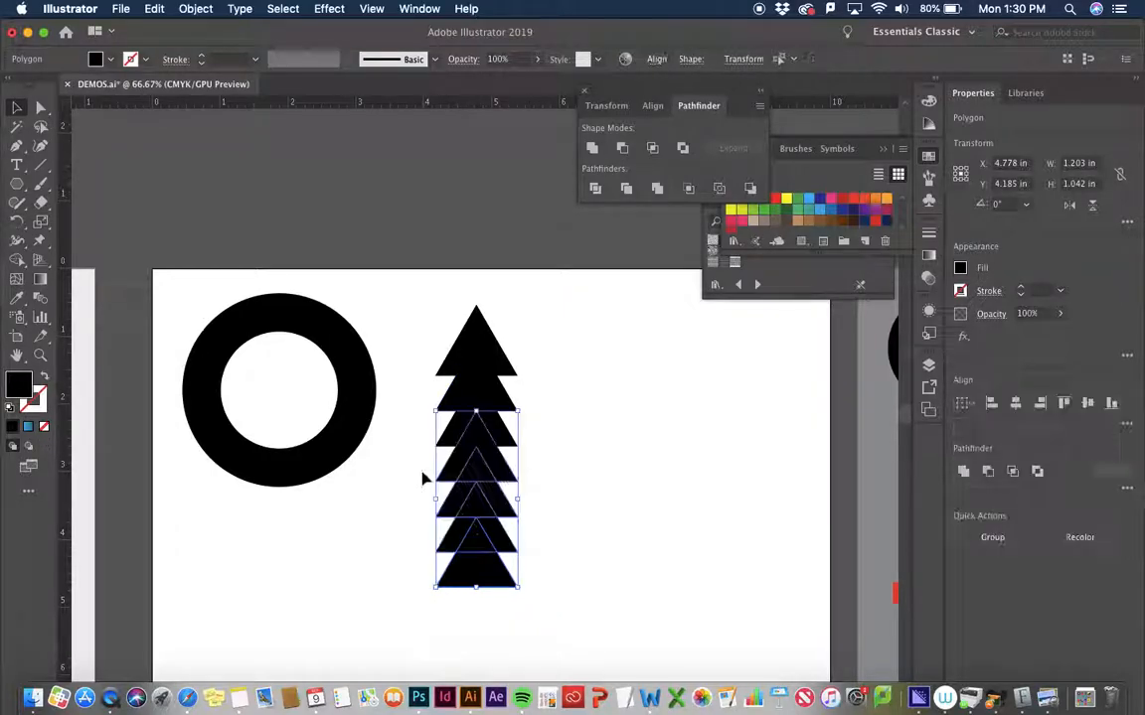
pyautogui.press('super+z')
pyautogui.press('super+z')
pyautogui.press('super+z')
pyautogui.press('super+z')
# Step: Select the three stacked triangles and fill them with the red swatch
pyautogui.moveTo(425, 303); pyautogui.dragTo(569, 477)
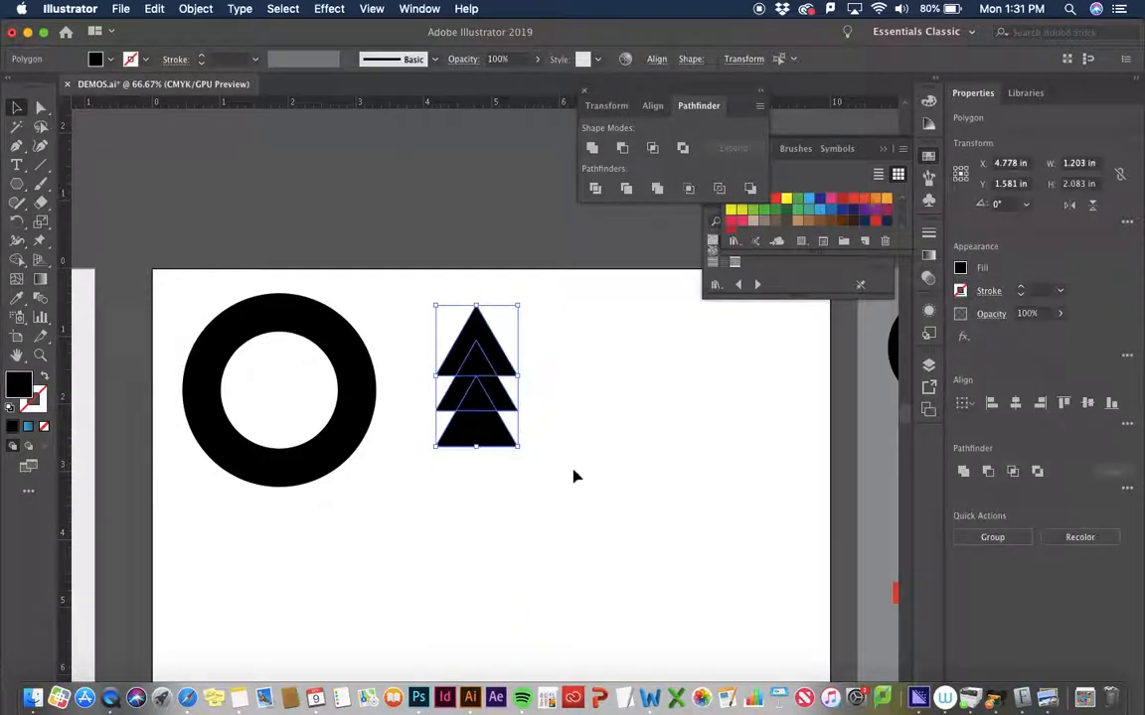
pyautogui.click(776, 200)
pyautogui.click(658, 189)
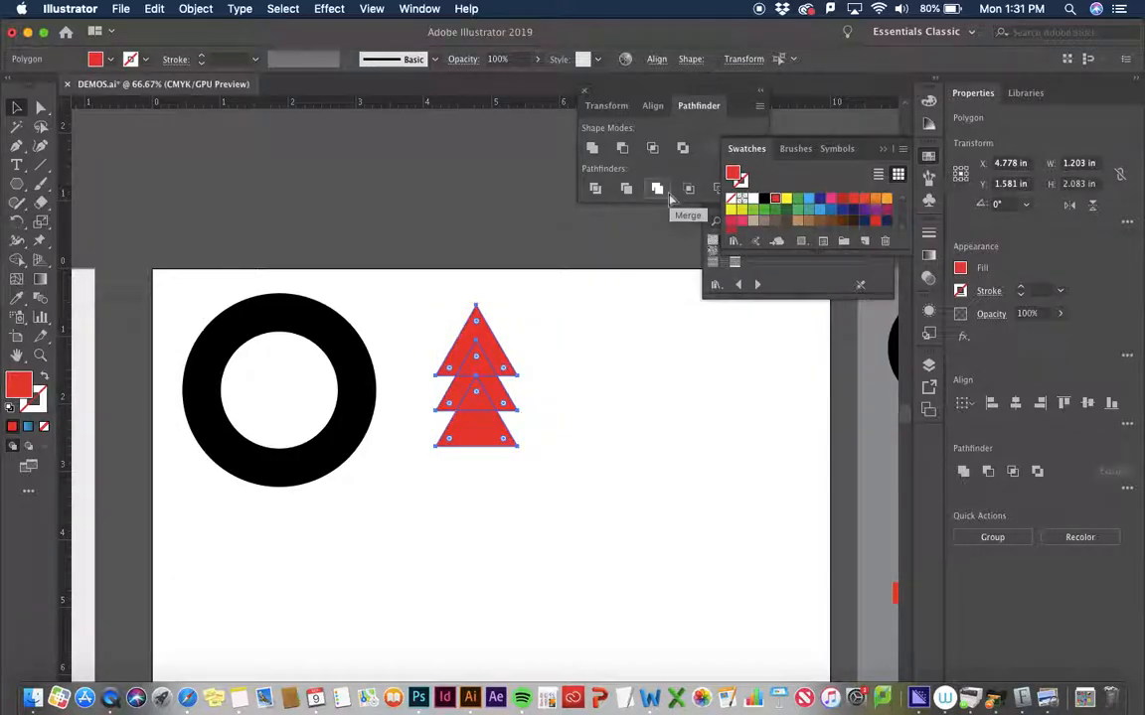
# Step: Unite the three triangles into one tree shape while in Outline view, and return to the colored preview
pyautogui.press('super+y')
pyautogui.press('super+y')
pyautogui.press('super+y')
pyautogui.press('shift+super+b')
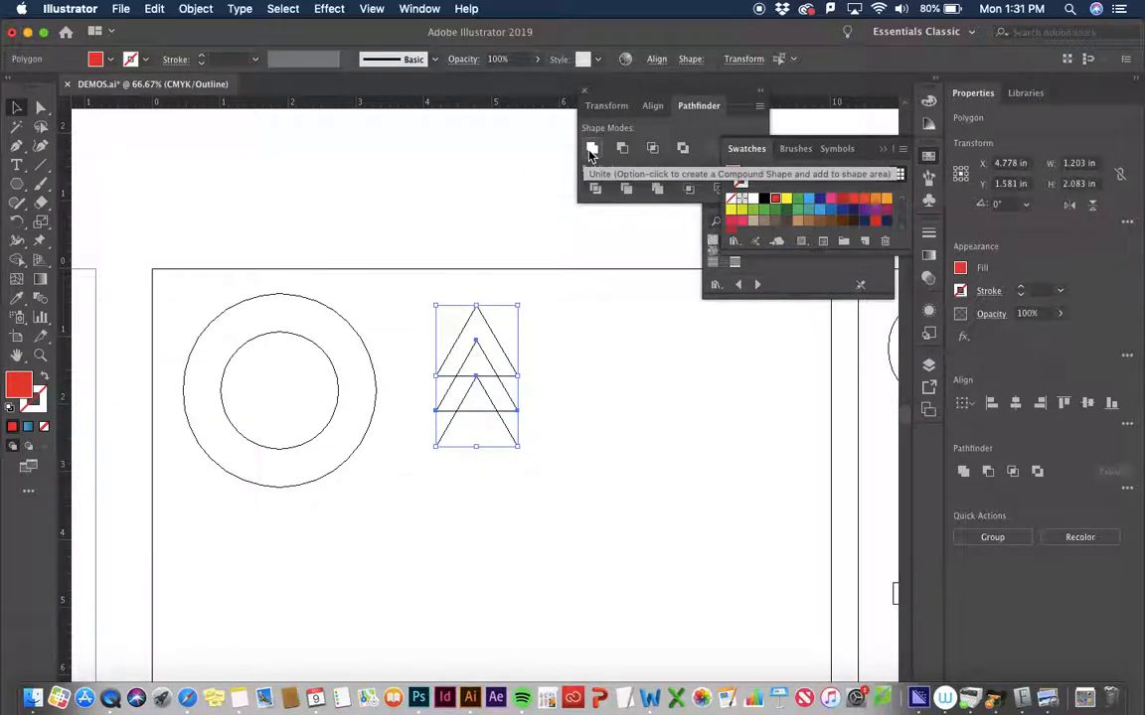
pyautogui.click(592, 149)
pyautogui.press('a')
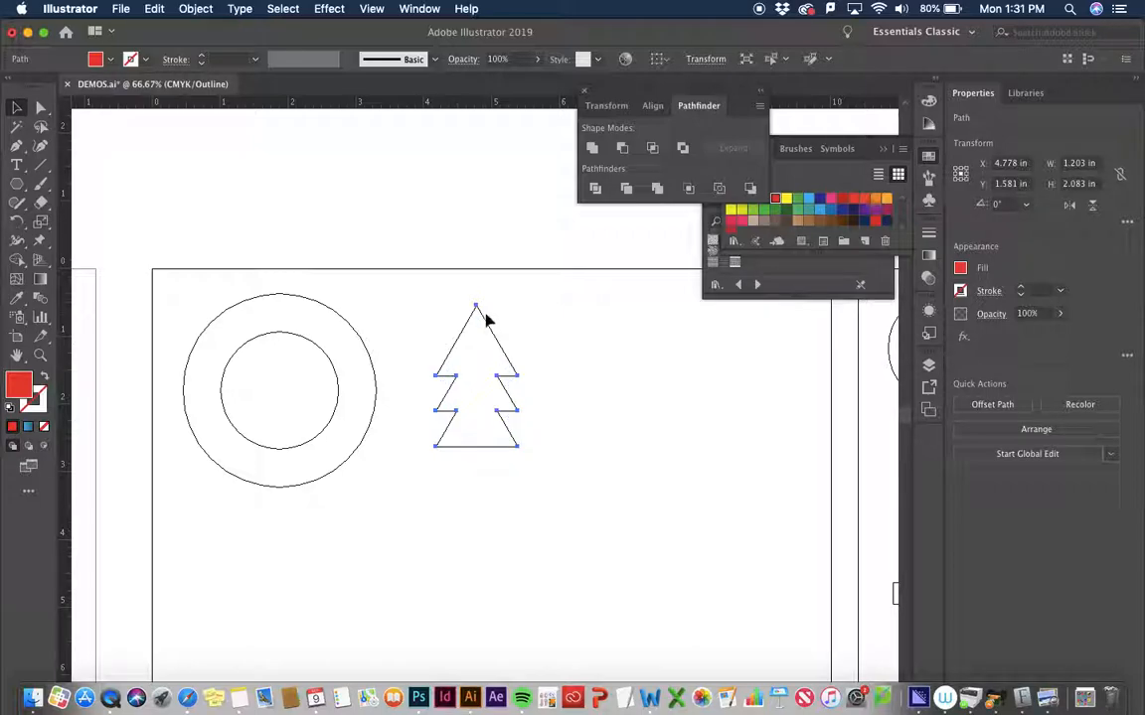
pyautogui.press('super+y')
# Step: Try rounding the tree's top corner heavily into a dome
pyautogui.press('super+=')
pyautogui.press('super+=')
pyautogui.press('super+=')
pyautogui.press('v')
pyautogui.click(40, 107)
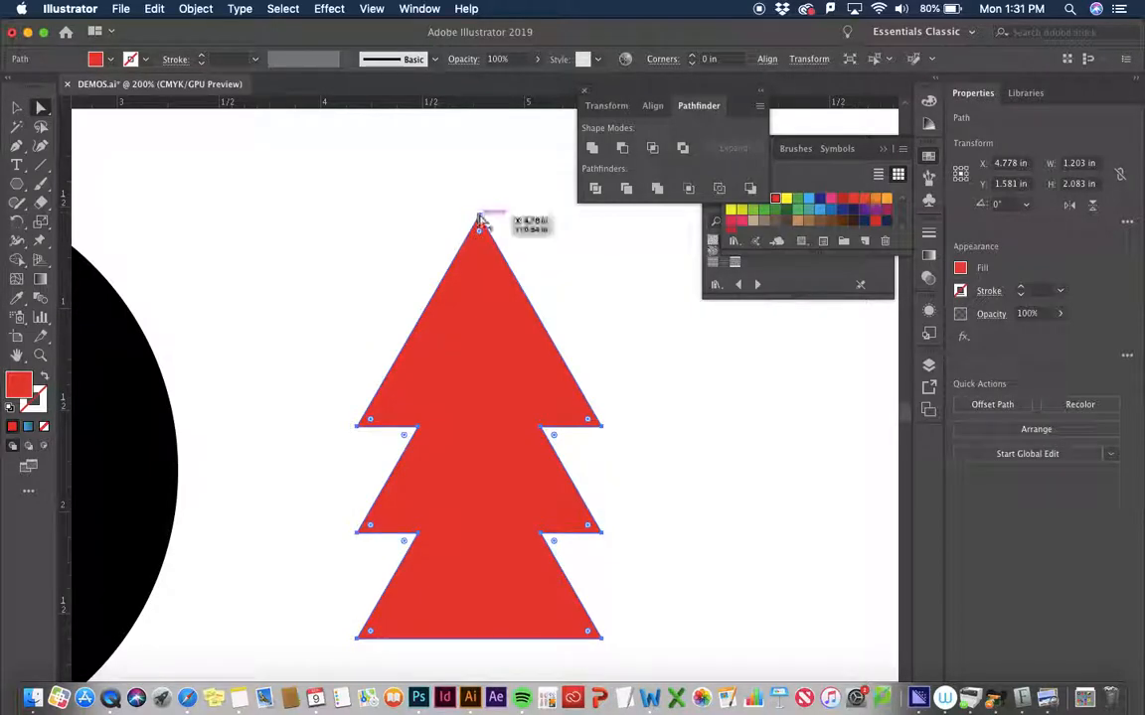
pyautogui.click(479, 219)
pyautogui.moveTo(479, 235); pyautogui.dragTo(479, 379)
pyautogui.click(634, 493)
pyautogui.click(562, 626)
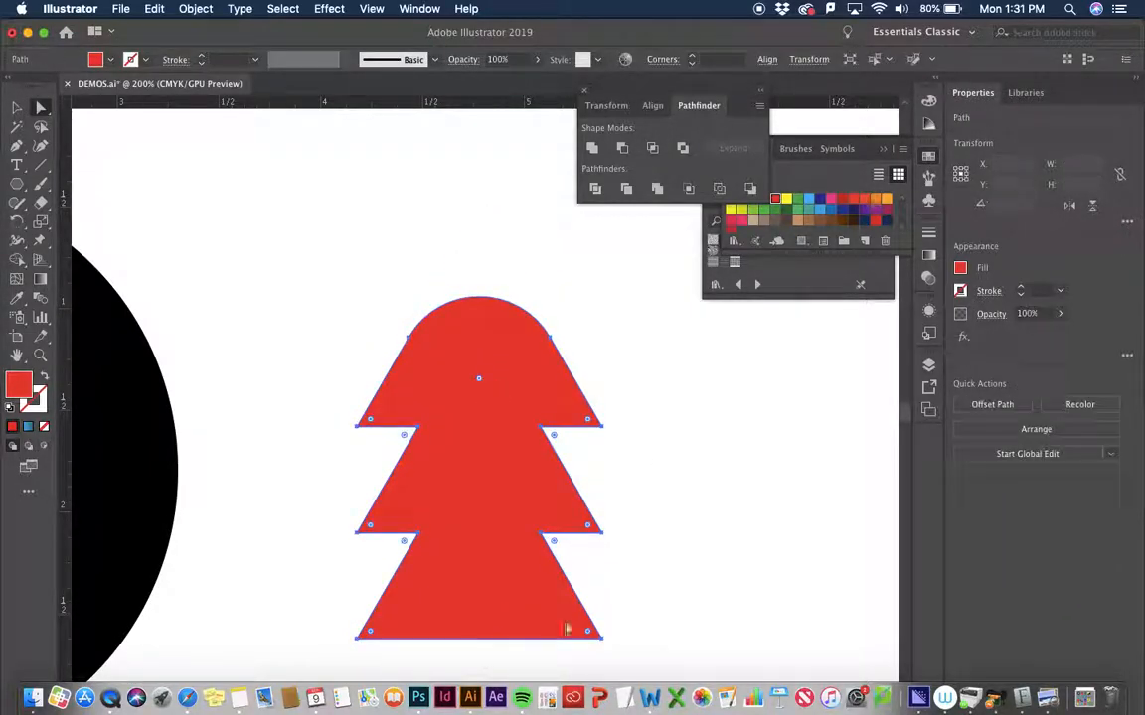
# Step: Try rounding the tree's two bottom corners, and undo all of the tree's corner rounding
pyautogui.click(606, 644)
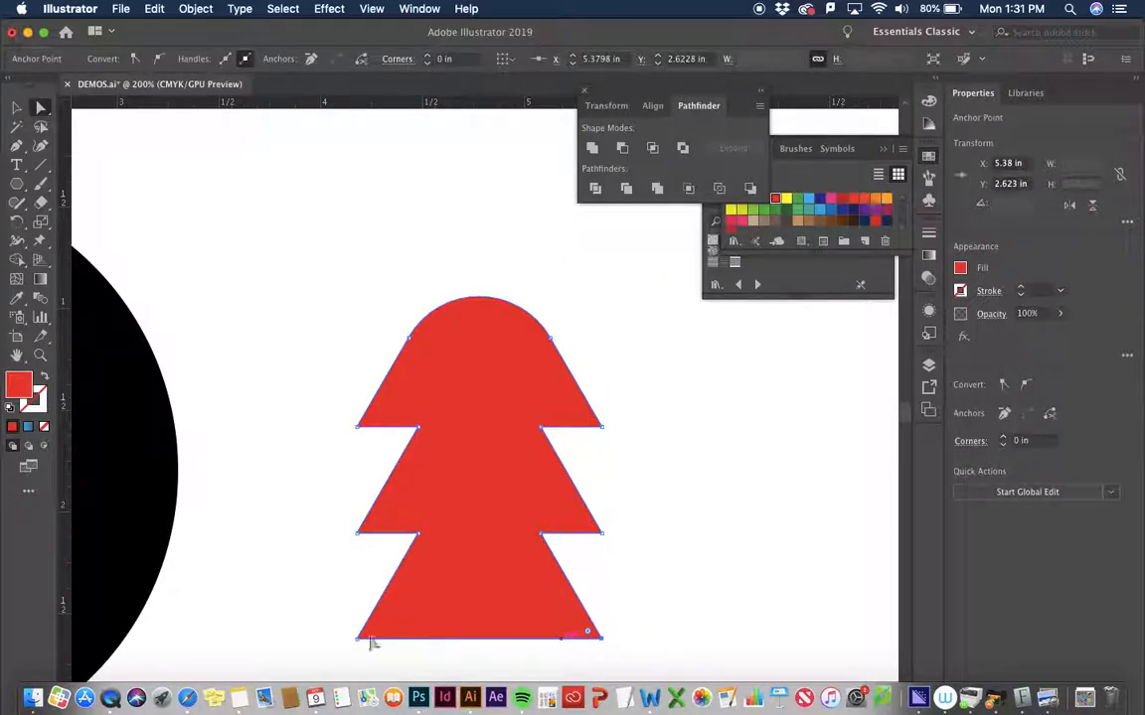
pyautogui.keyDown('shift'); pyautogui.click(370, 638); pyautogui.keyUp('shift')
pyautogui.moveTo(370, 638); pyautogui.dragTo(437, 596)
pyautogui.click(654, 581)
pyautogui.press('super+minus')
pyautogui.press('super+minus')
pyautogui.press('super+minus')
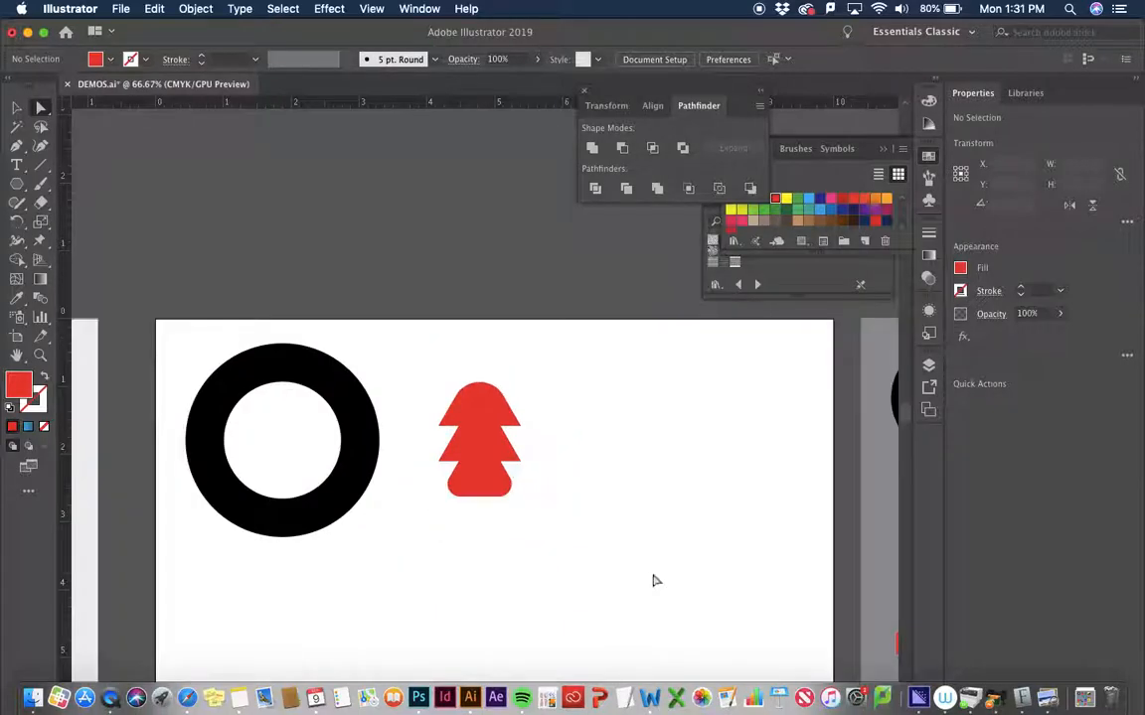
pyautogui.press('super+z')
pyautogui.press('super+z')
pyautogui.press('super+z')
pyautogui.click(571, 524)
# Step: Examine the finished sample shapes on the gray reference artboard
pyautogui.hscroll(5, 571, 524)
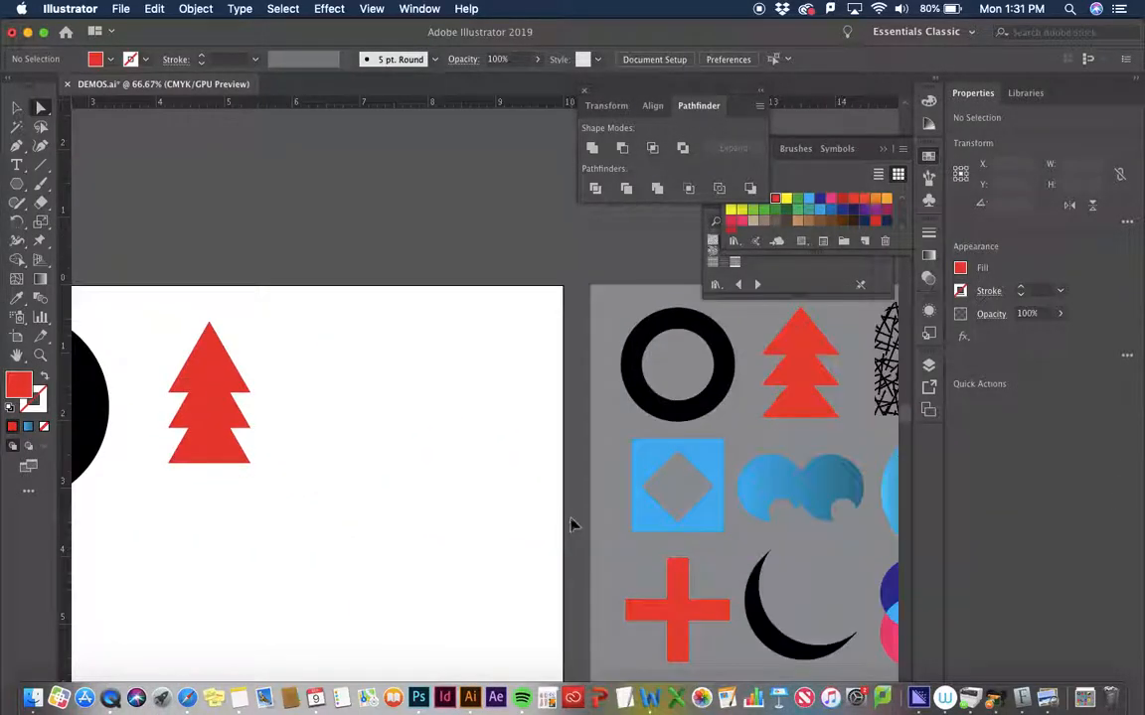
pyautogui.press('super+minus')
pyautogui.press('super+minus')
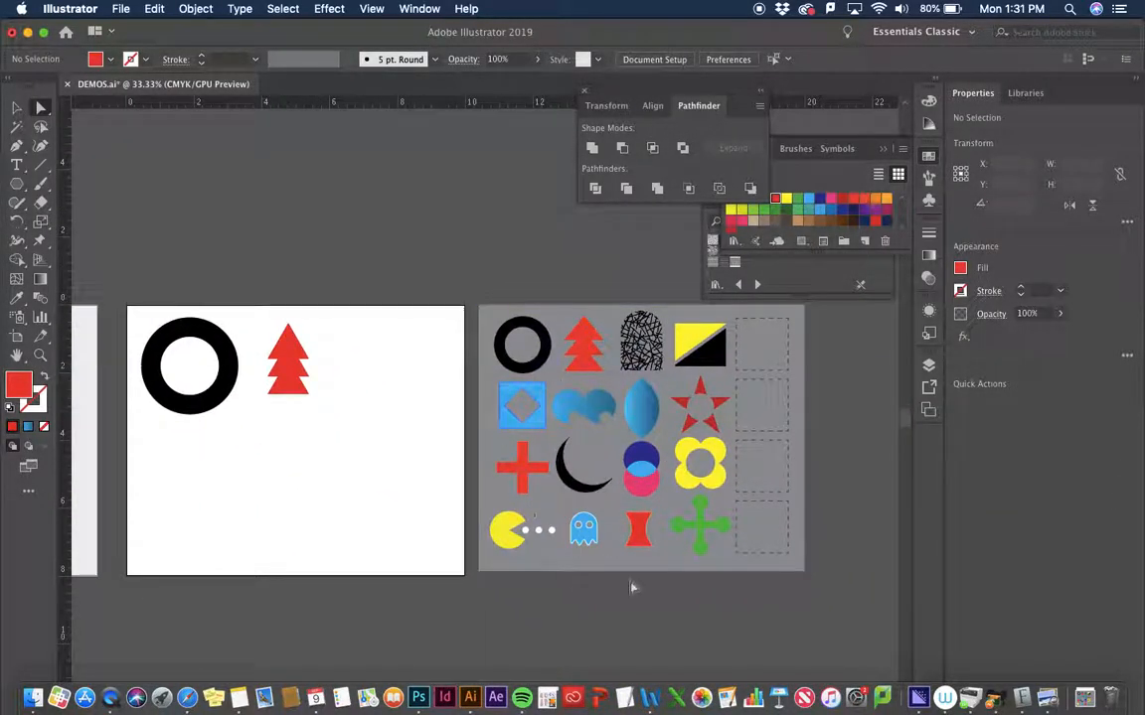
pyautogui.press('super+plus')
pyautogui.press('super+plus')
pyautogui.press('super+plus')
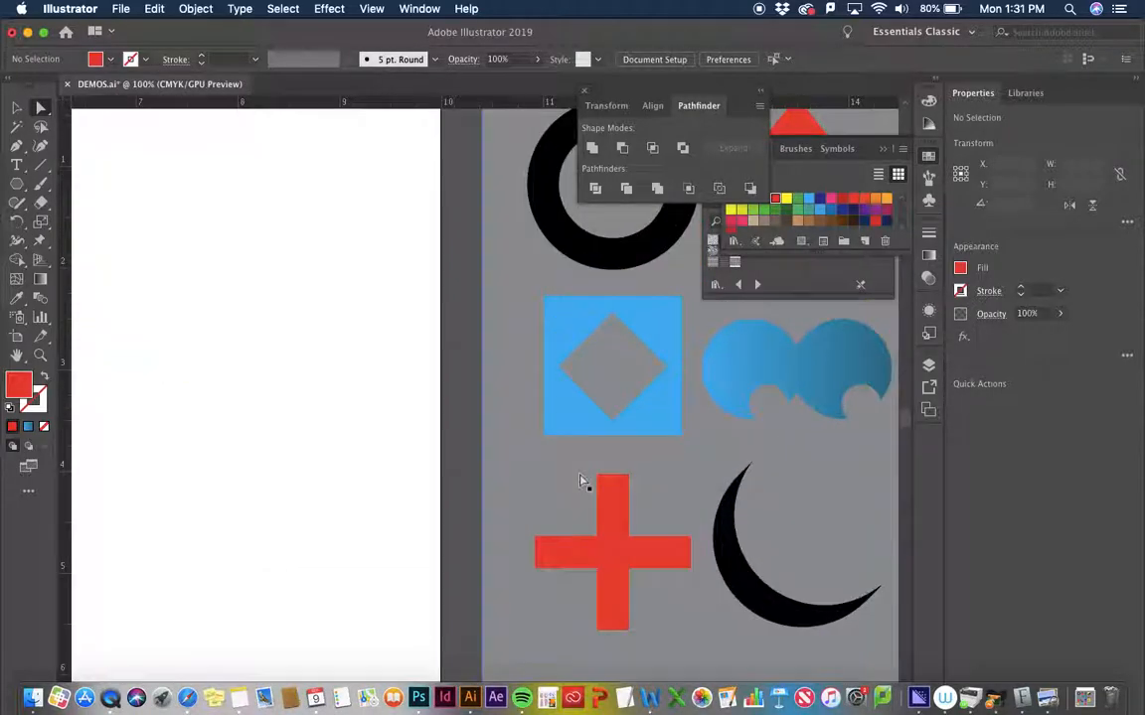
pyautogui.scroll(-4, 582, 480)
pyautogui.hscroll(4, 582, 480)
pyautogui.hscroll(5, 553, 531)
pyautogui.scroll(2, 553, 532)
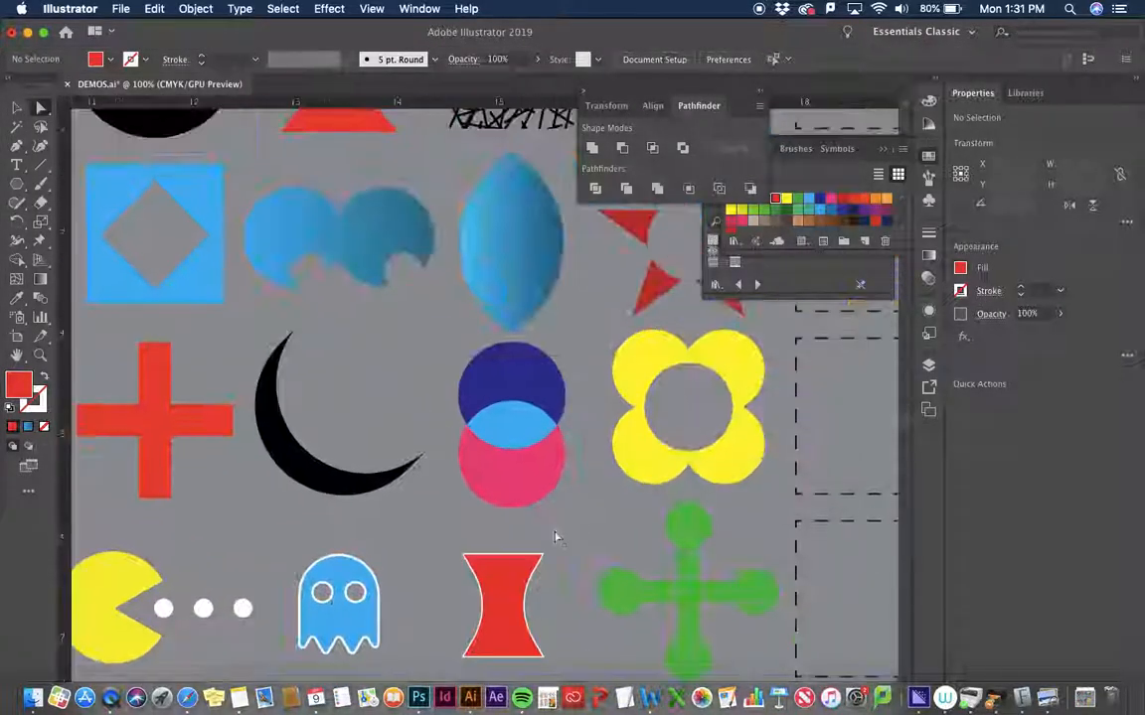
pyautogui.scroll(2, 651, 381)
pyautogui.hscroll(2, 651, 381)
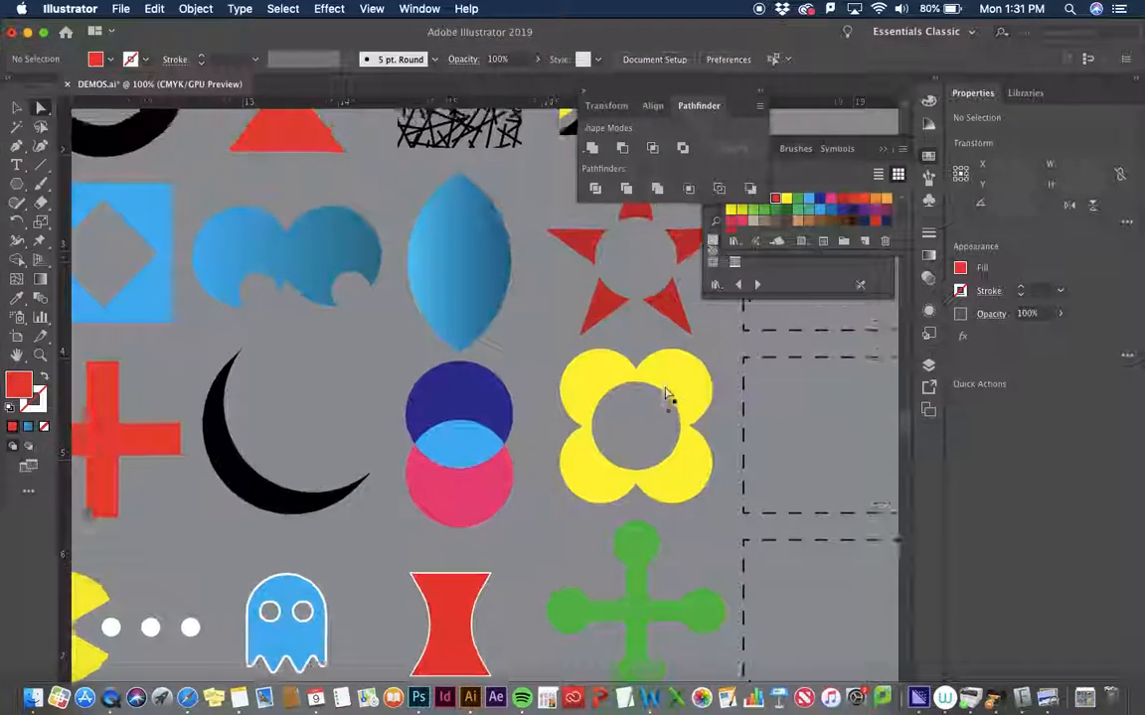
# Step: Try moving the sample star's lower-right point, and inspect the sample shapes in Outline view
pyautogui.moveTo(670, 349); pyautogui.dragTo(666, 348)
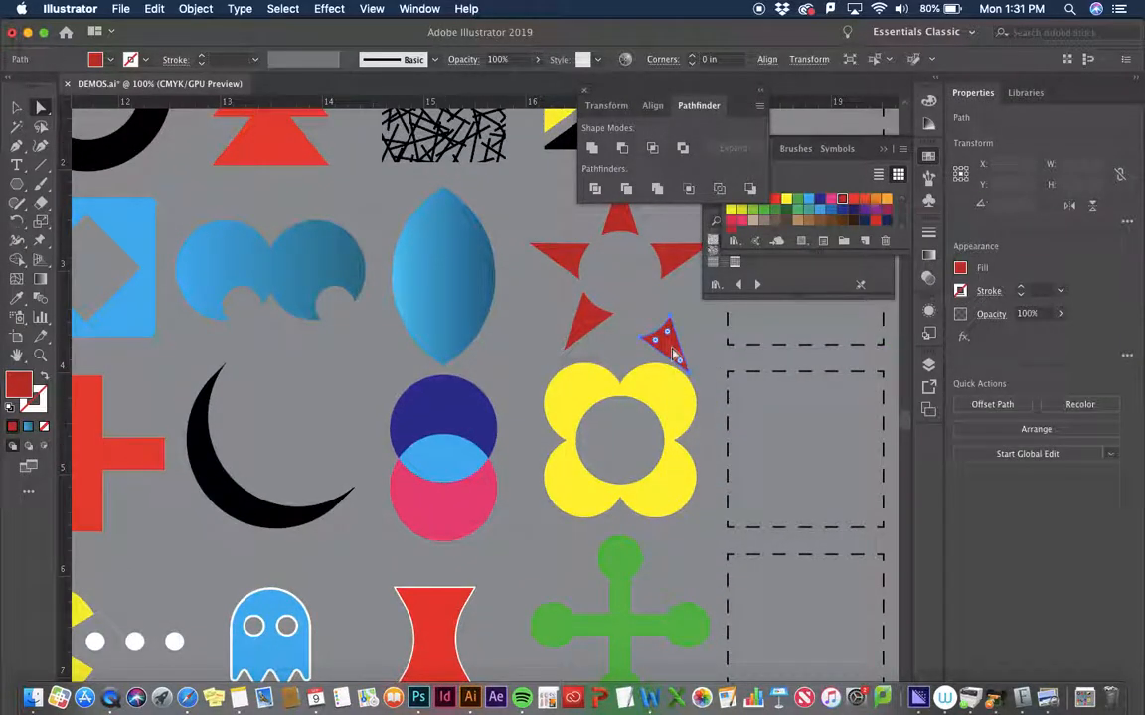
pyautogui.press('super+y')
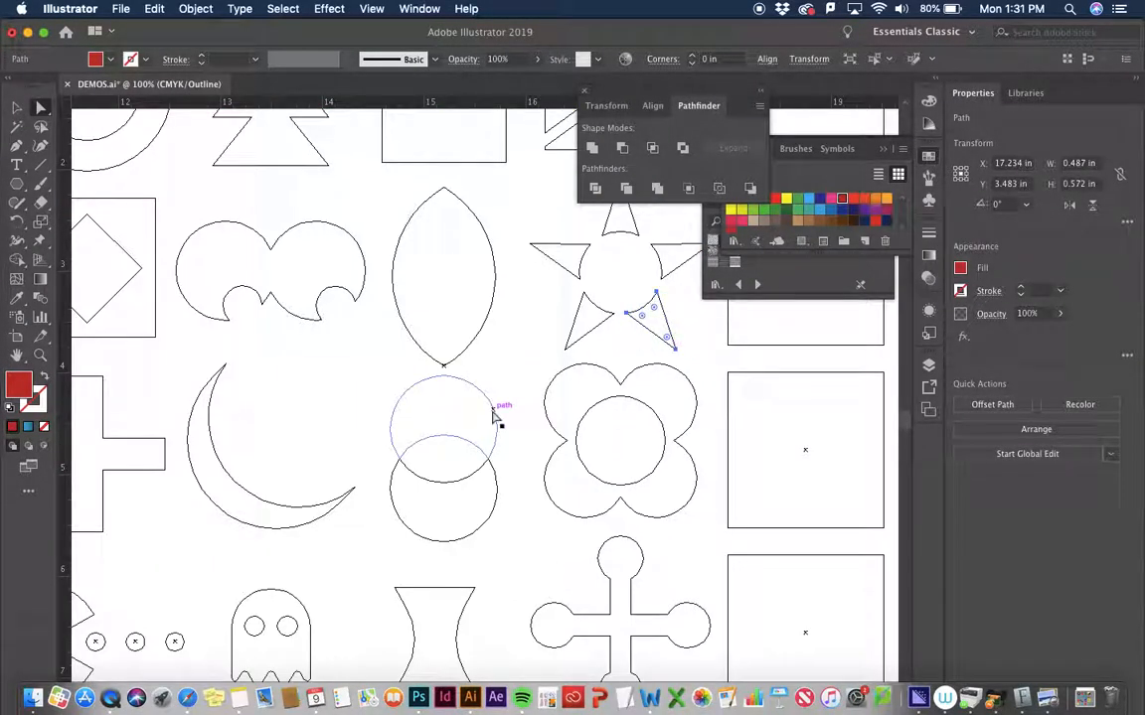
pyautogui.press('v')
pyautogui.press('super+y')
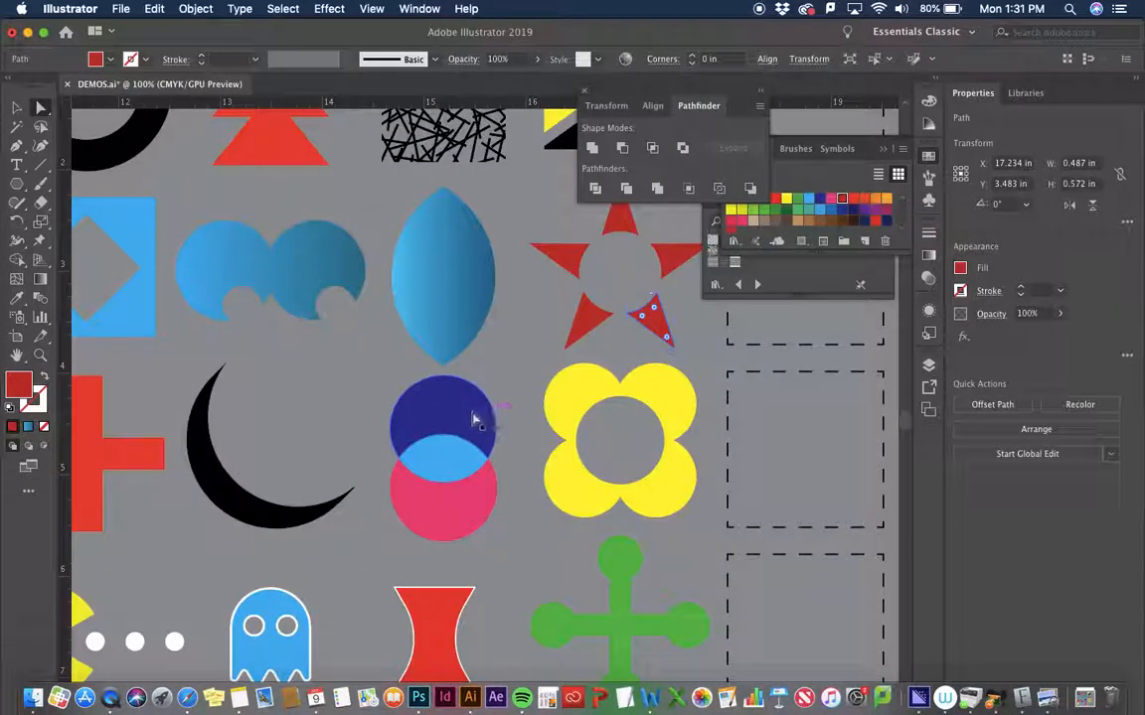
# Step: Try moving the sample yellow flower toward the overlapping circles, and undo the move
pyautogui.click(471, 410)
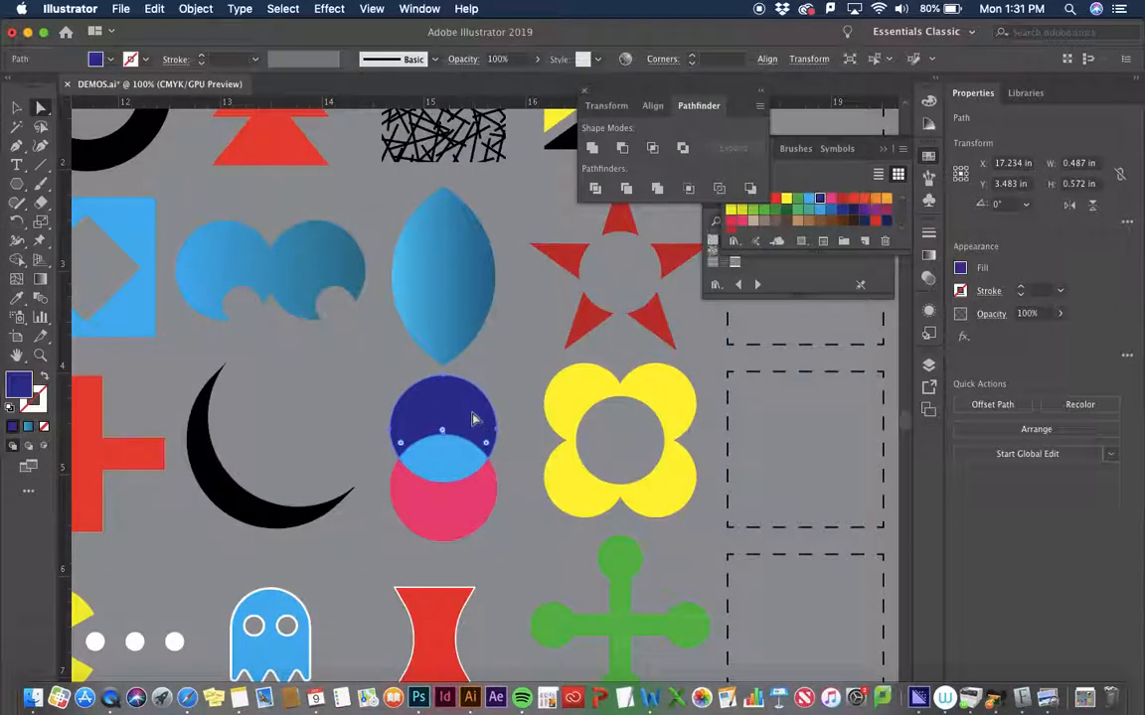
pyautogui.click(572, 475)
pyautogui.moveTo(572, 475); pyautogui.dragTo(568, 462)
pyautogui.press('super+minus')
pyautogui.press('super+minus')
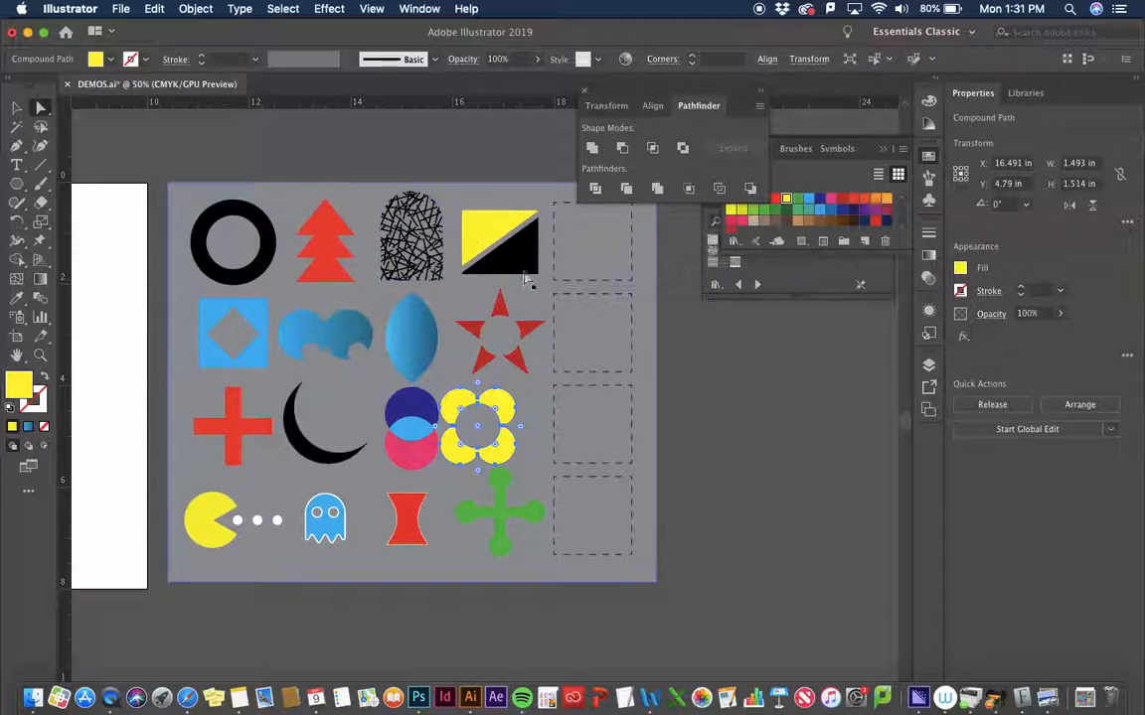
pyautogui.press('super+z')
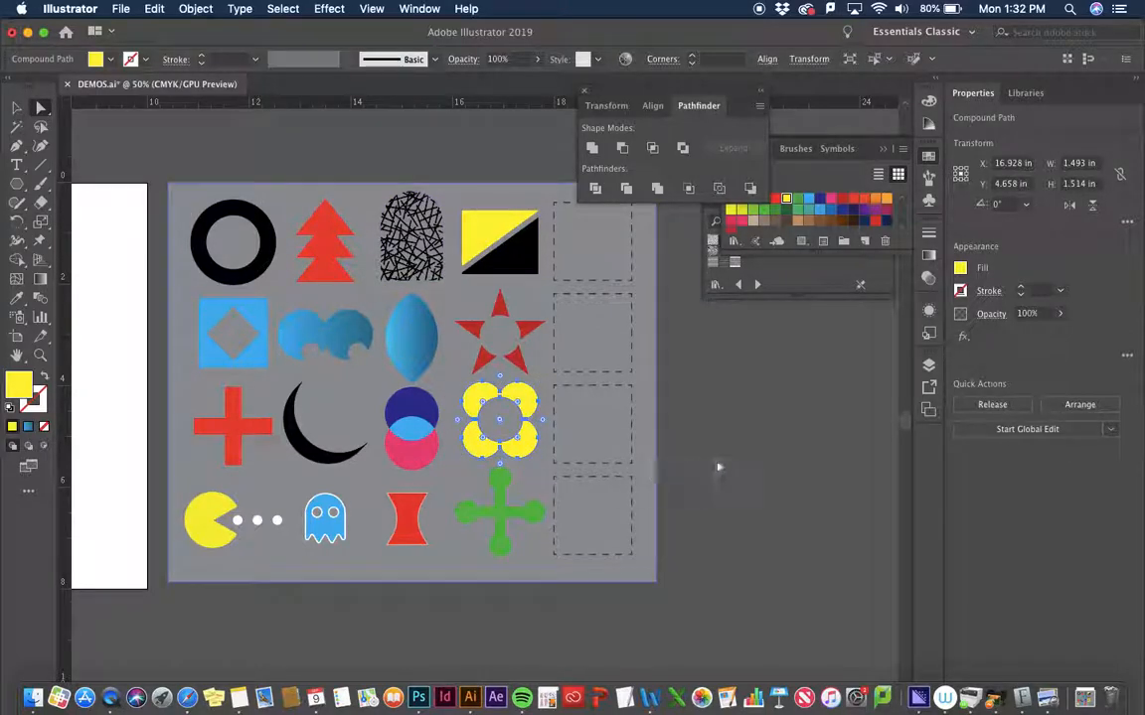
# Step: Deselect the flower and move the Pathfinder panel clear of the sample shapes, below the Swatches panel
pyautogui.click(703, 467)
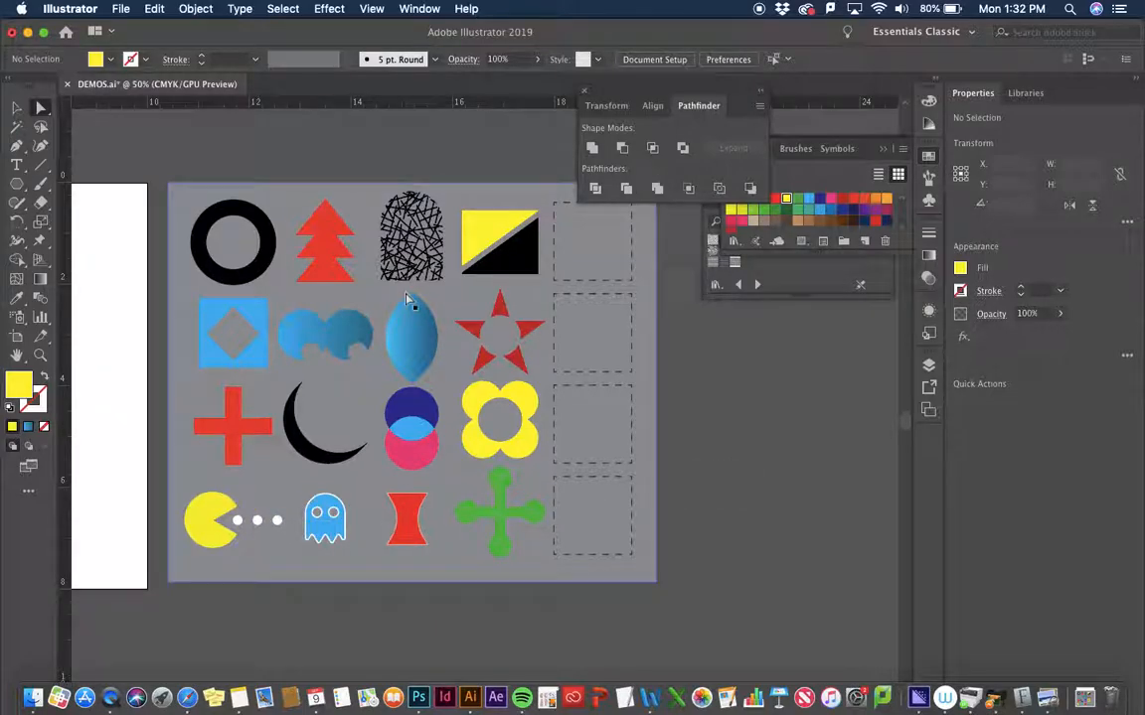
pyautogui.moveTo(609, 95); pyautogui.dragTo(724, 334)
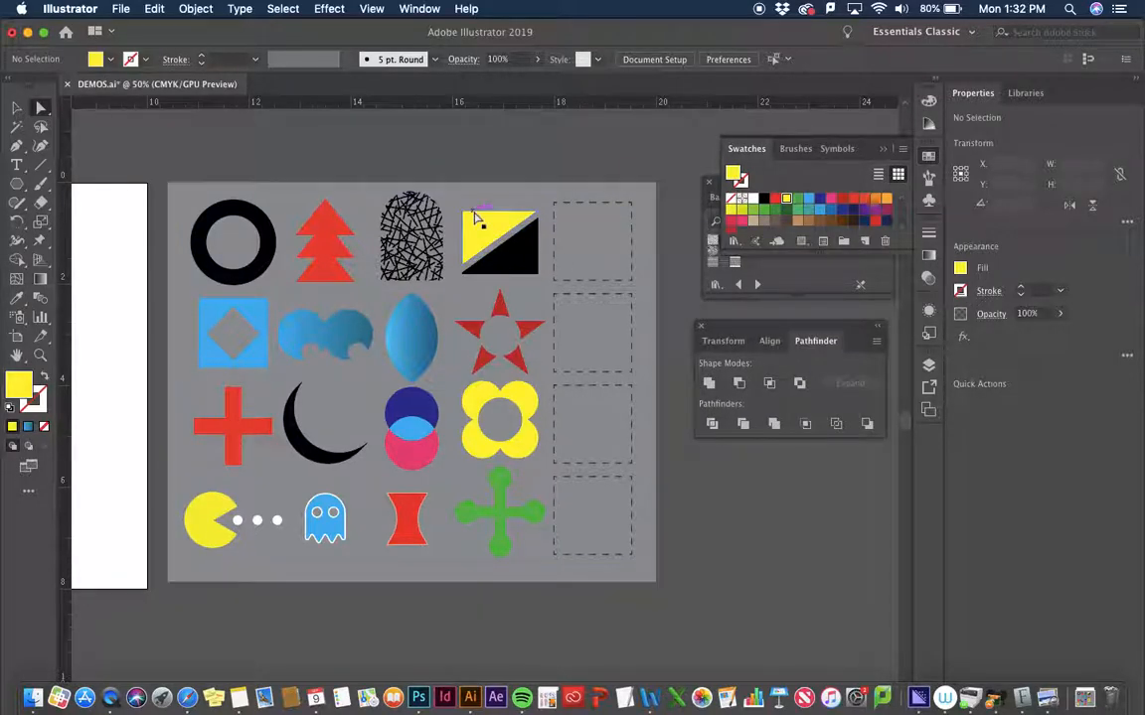